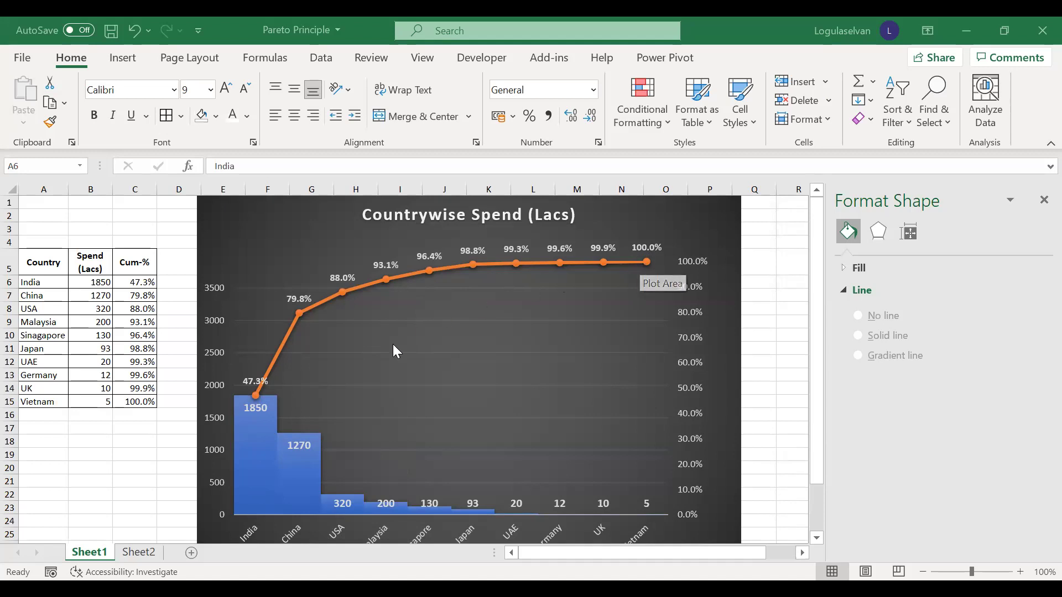
Go to Sheet2, with its Country, Spend (Lacs) and empty Cum_% columns
mouse_move(249, 464)
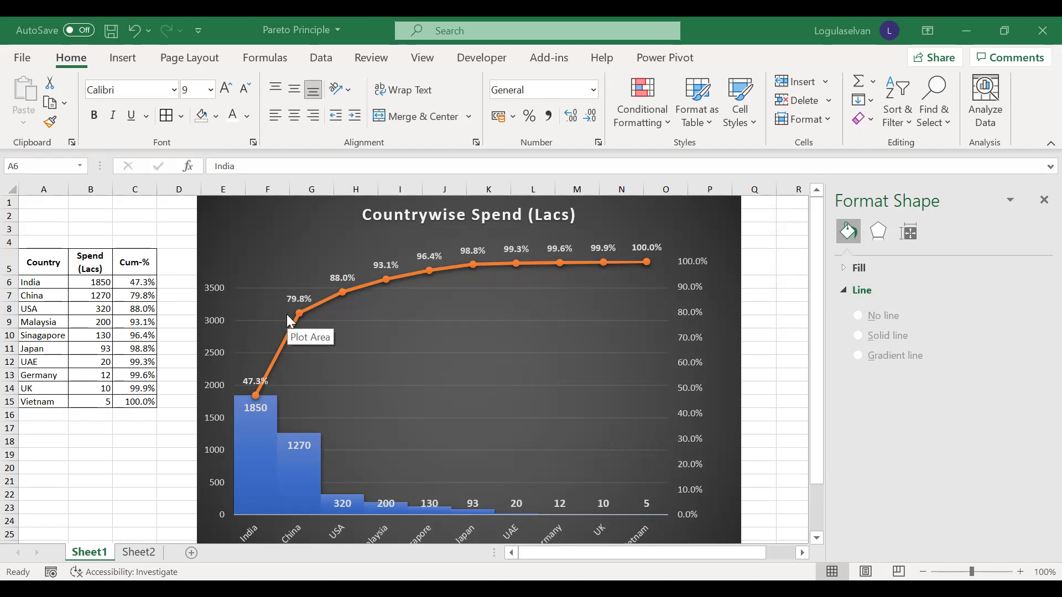
On Sheet2, enter =B5/SUM($B$5:$B$14) in C5 and fill it down to C14
click(138, 552)
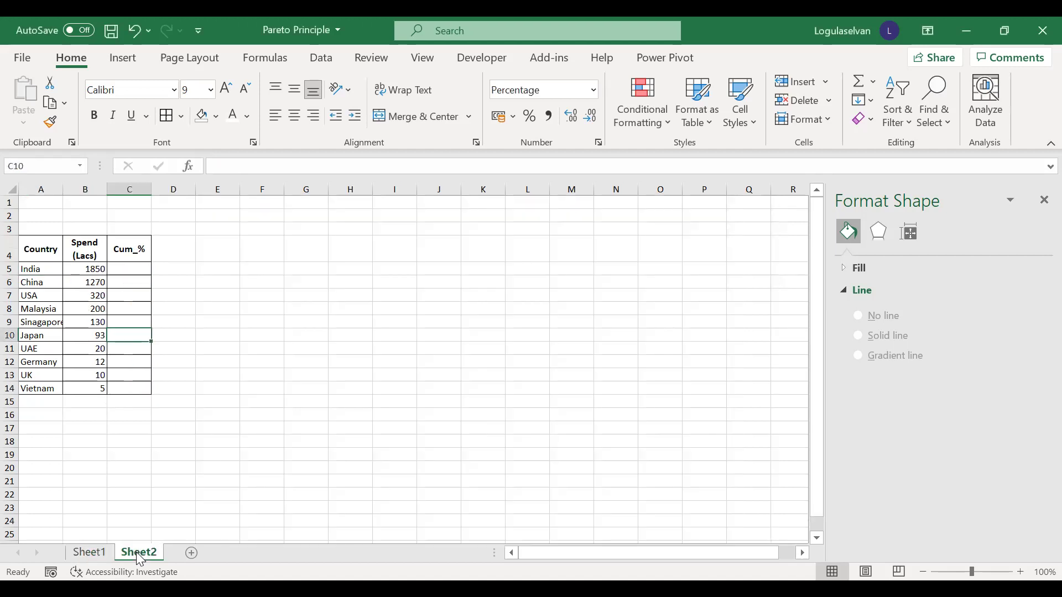
click(54, 291)
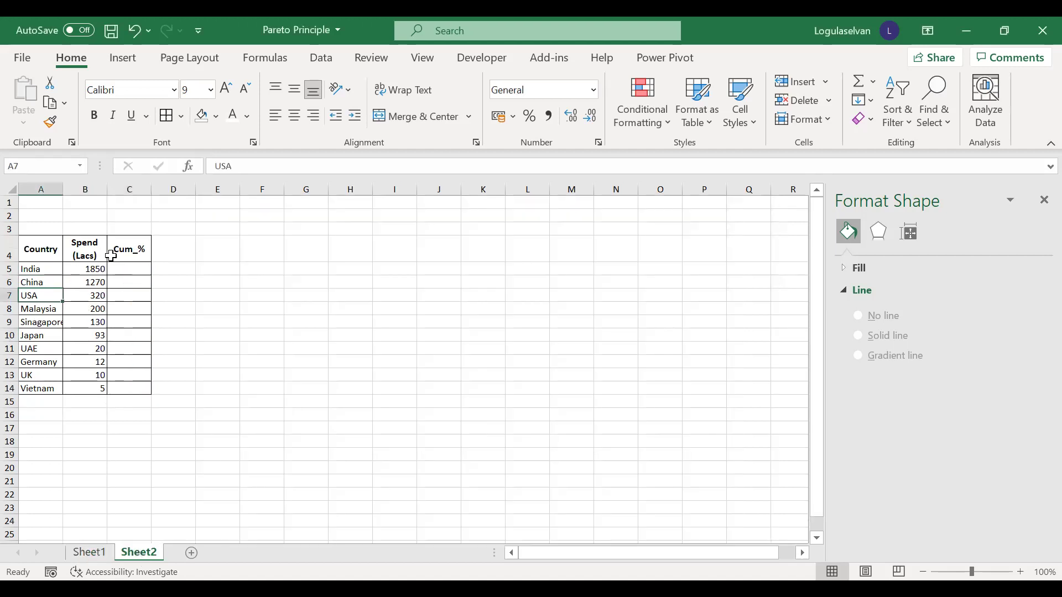
click(87, 251)
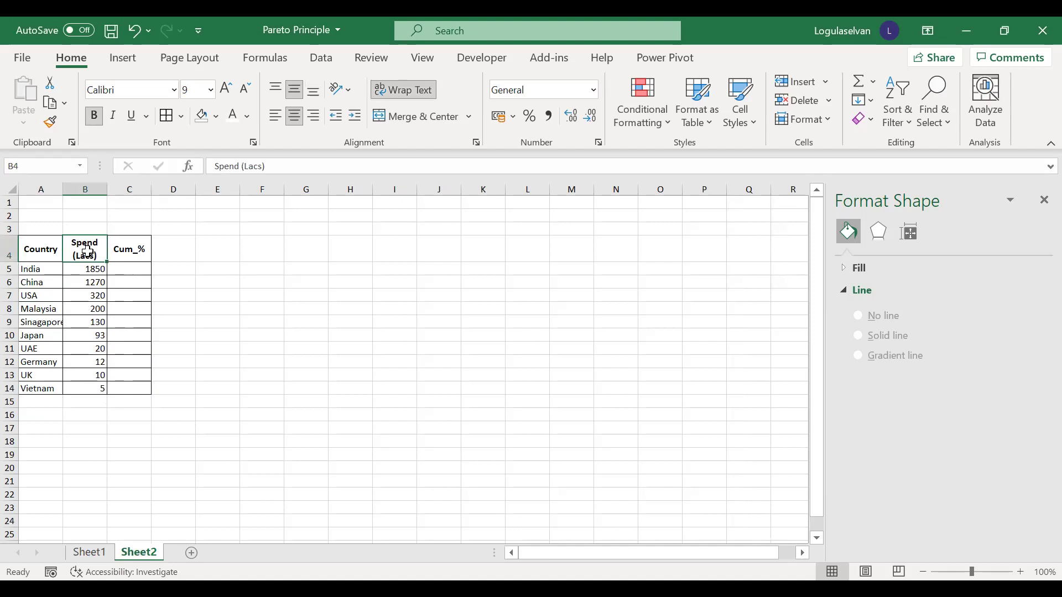
click(127, 271)
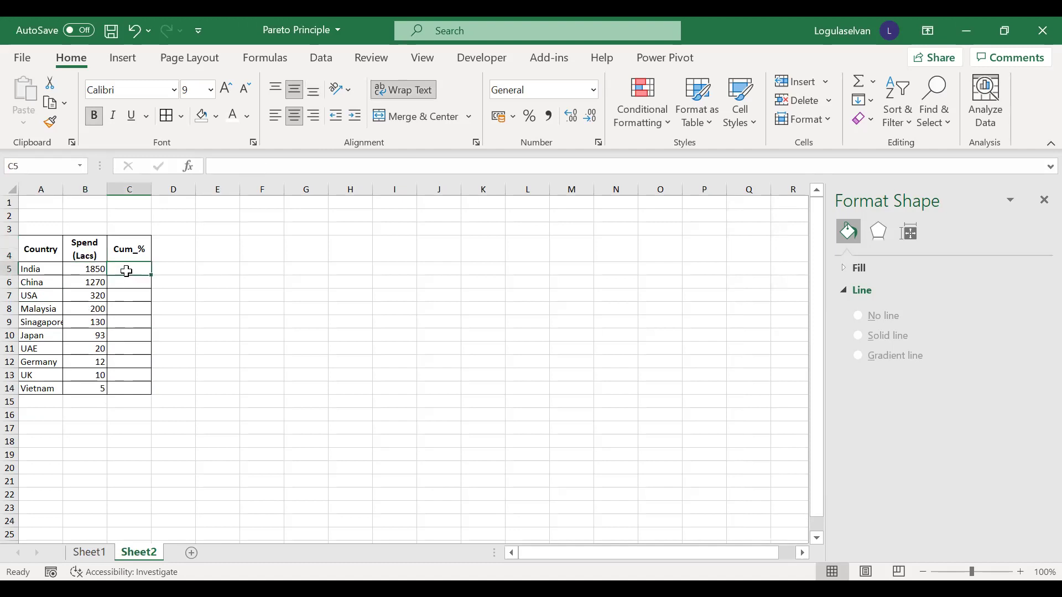
text(=)
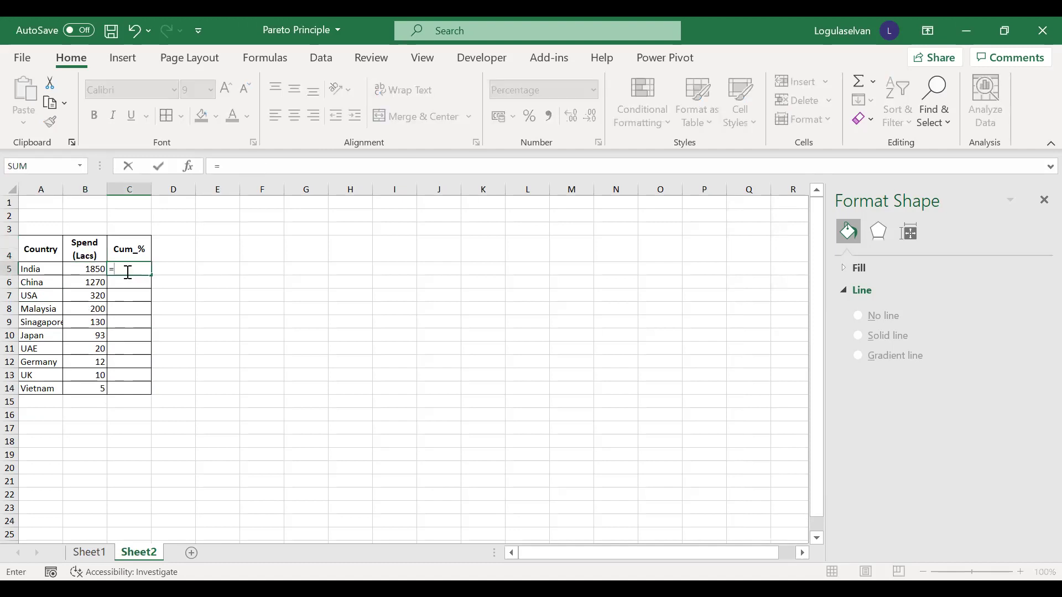
key(Left)
text(/s)
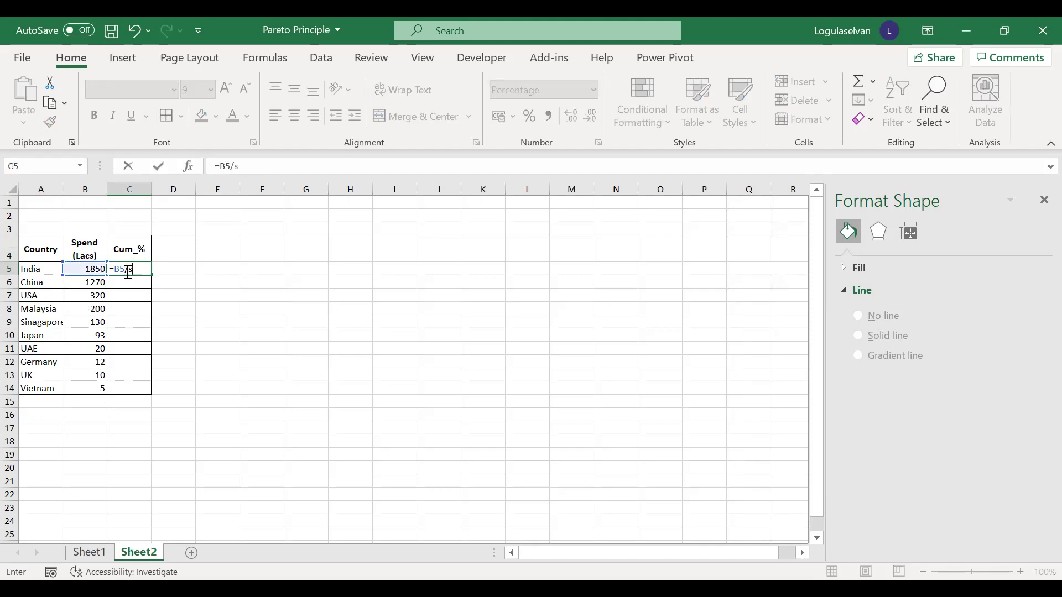
text(um()
key(Left)
key(shift+Down)
key(shift+Down)
key(ctrl+shift+Down)
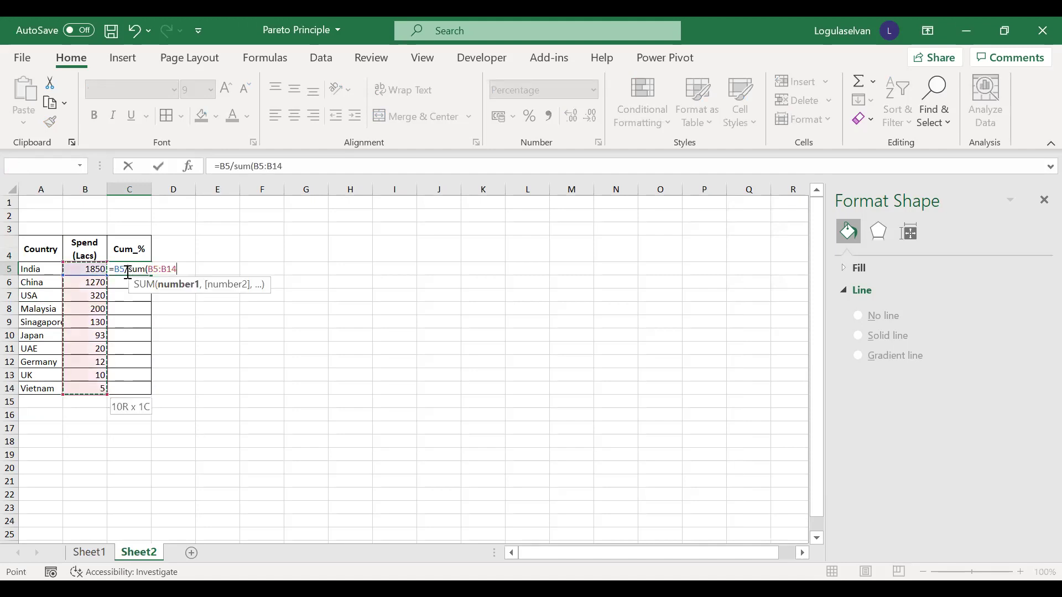
key(F4)
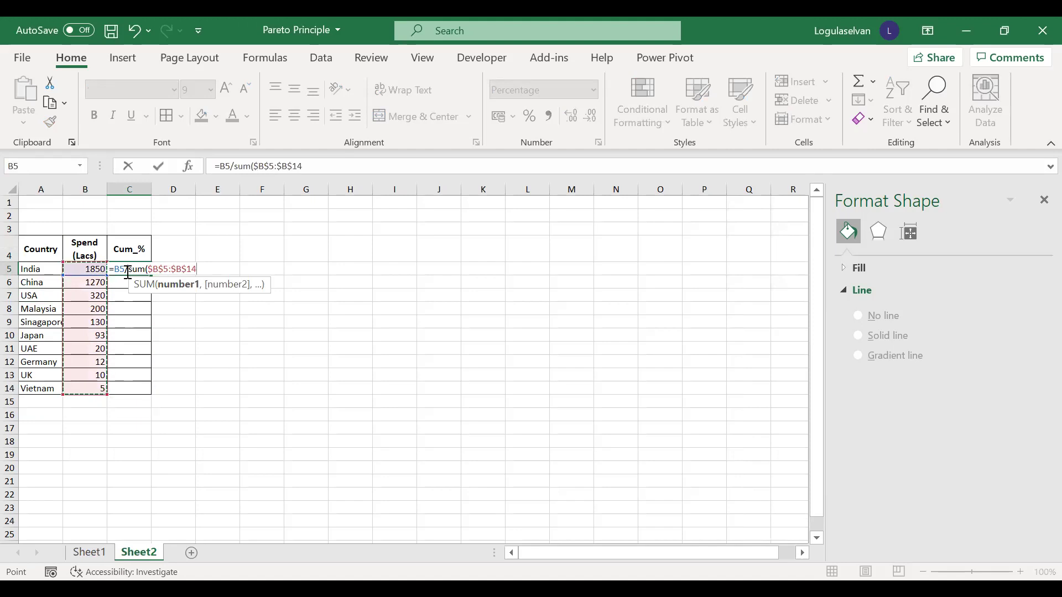
key(ctrl+Return)
key(shift+Down)
key(shift+Down)
key(shift+Down)
key(shift+Down)
key(shift+Down)
key(shift+Down)
key(shift+Down)
key(shift+Down)
key(shift+Down)
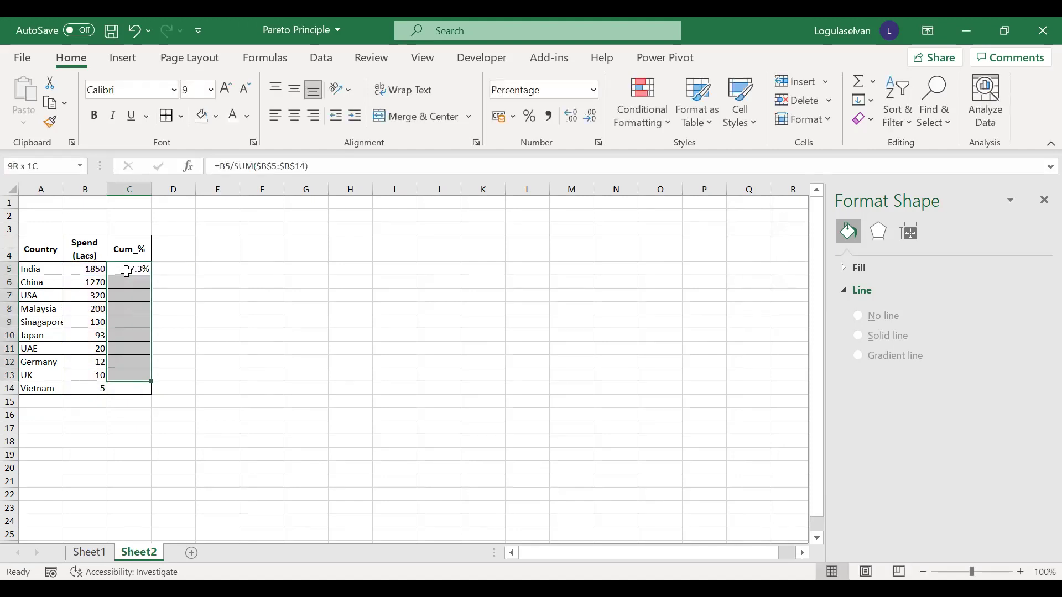
key(ctrl+d)
Add +C5 to C6's formula and fill the cumulative formula down to C14
click(126, 271)
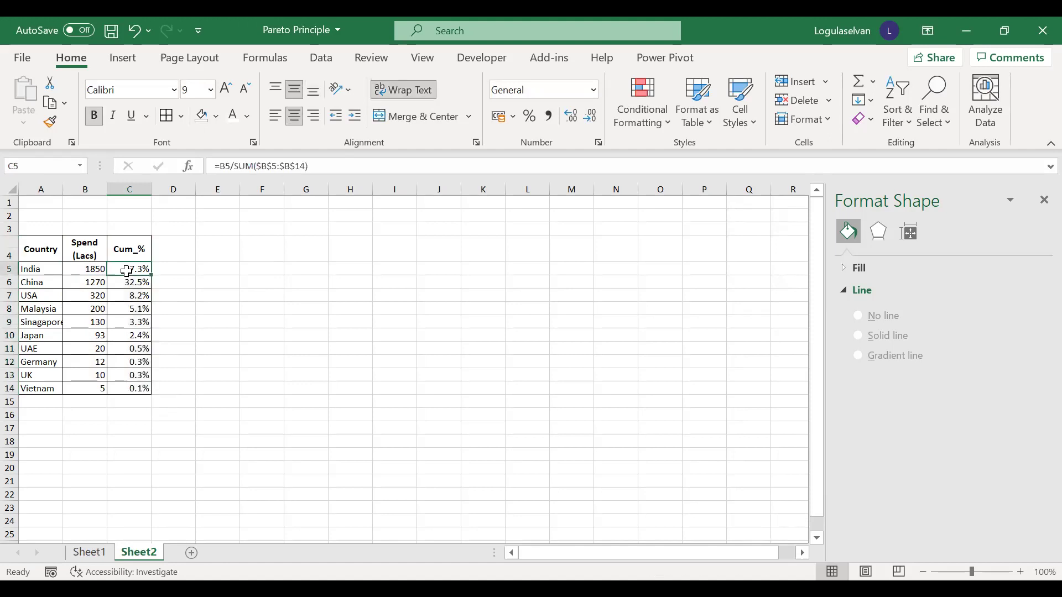
key(Down)
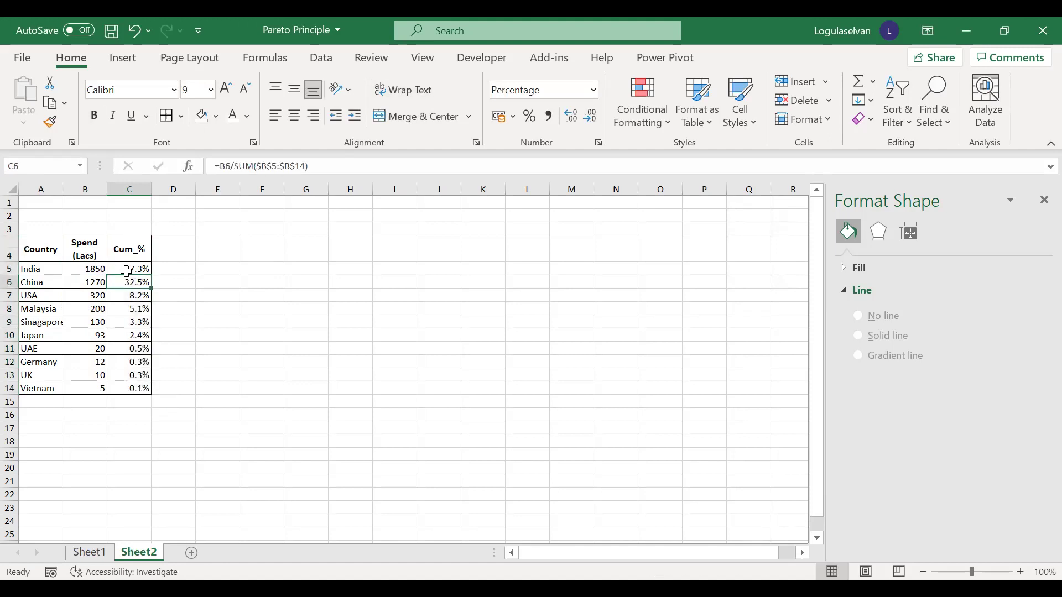
click(351, 166)
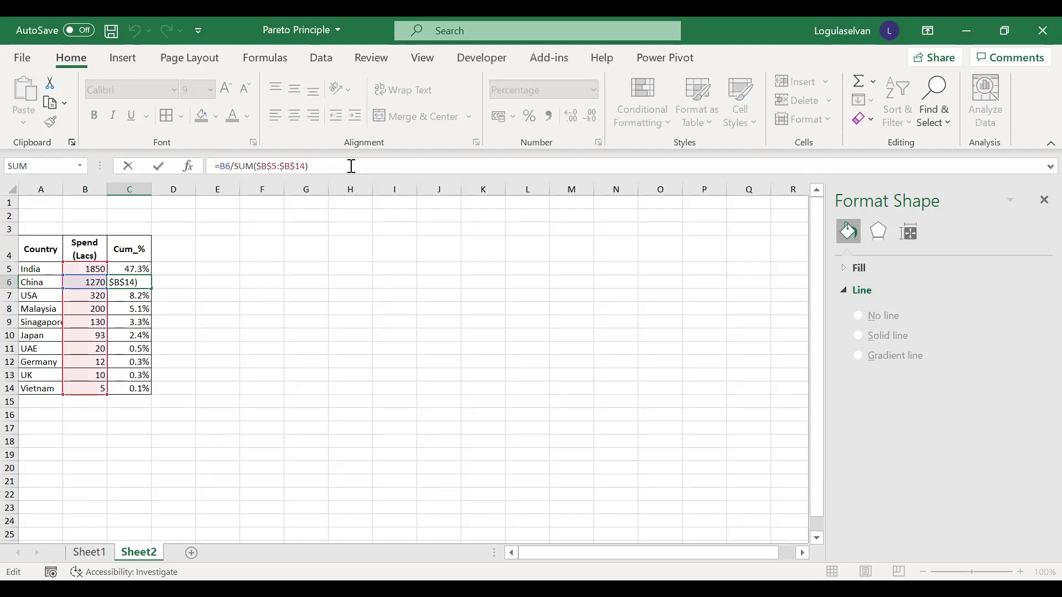
text(+)
click(141, 267)
key(Return)
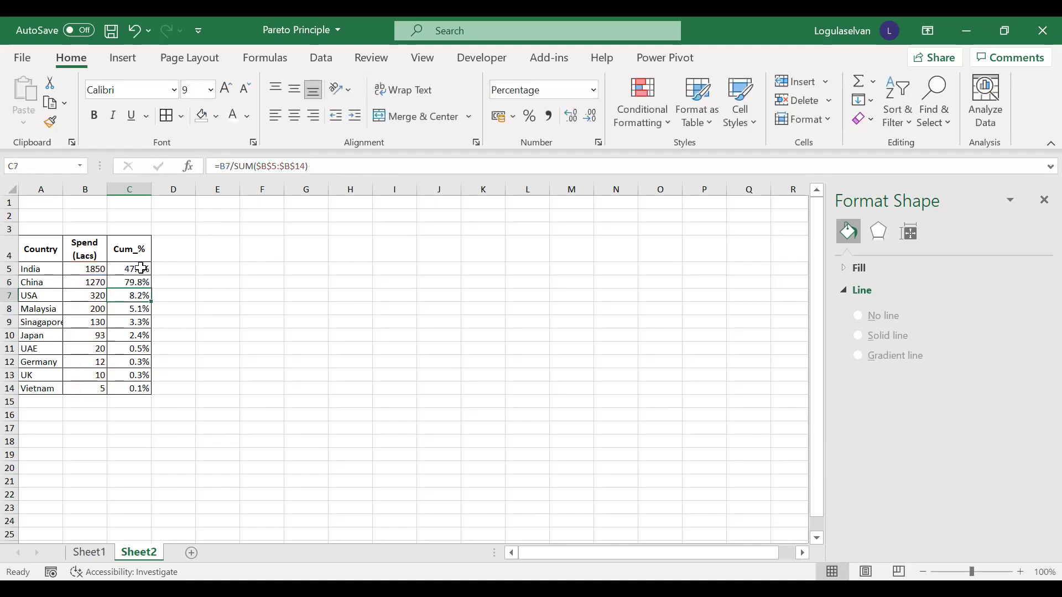
key(Up)
key(ctrl+shift+Down)
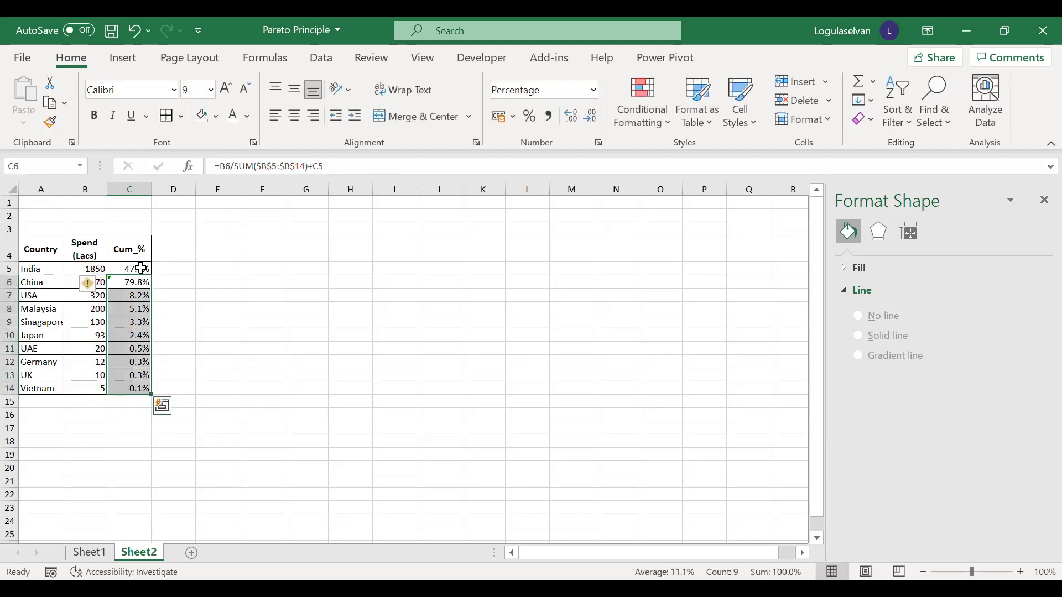
key(ctrl+d)
key(Down)
key(Down)
key(Up)
key(Up)
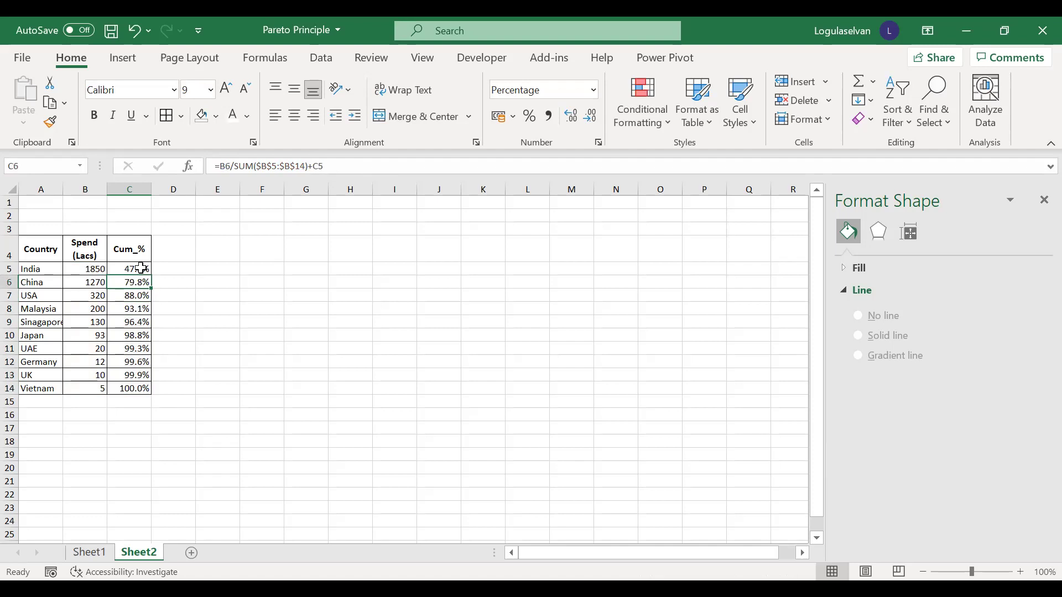
key(Up)
key(Up)
Select A4:C14 and insert a Clustered Column - Line on Secondary Axis combo chart
key(Left)
key(Left)
key(shift+Right)
key(shift+Right)
key(ctrl+shift+Down)
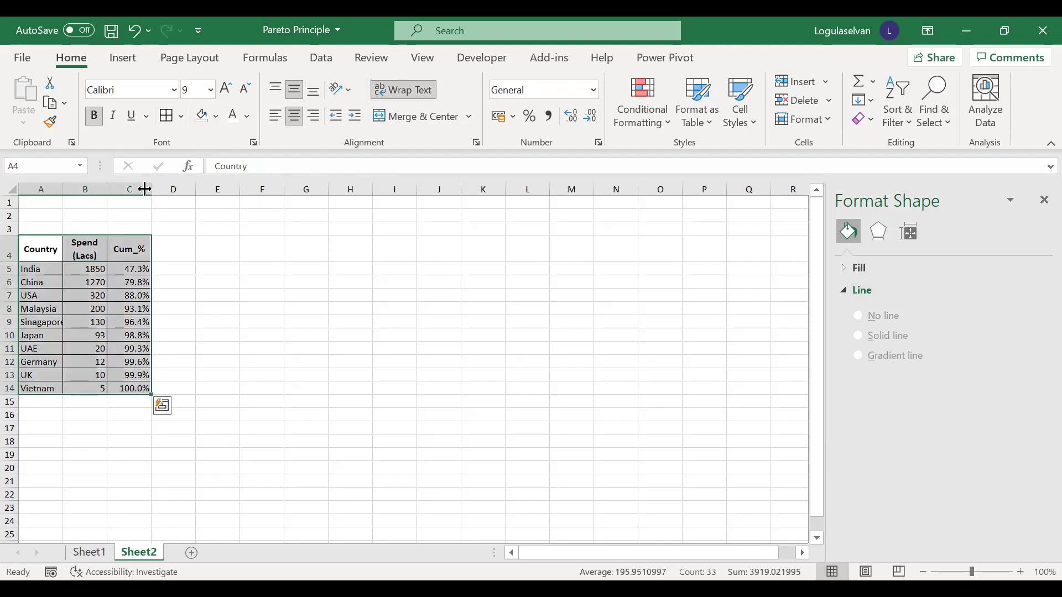
click(122, 59)
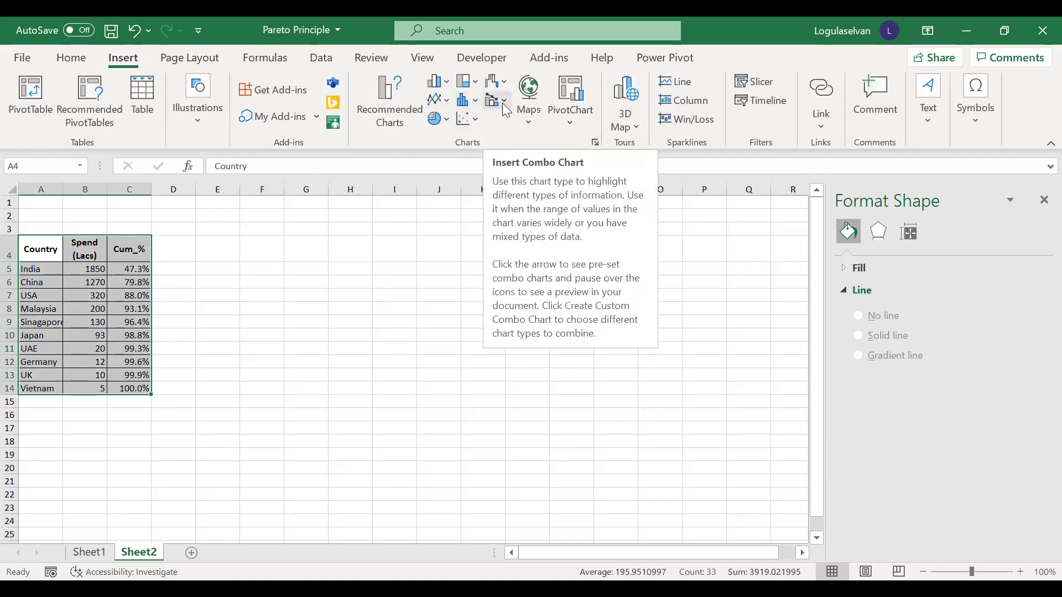
click(503, 105)
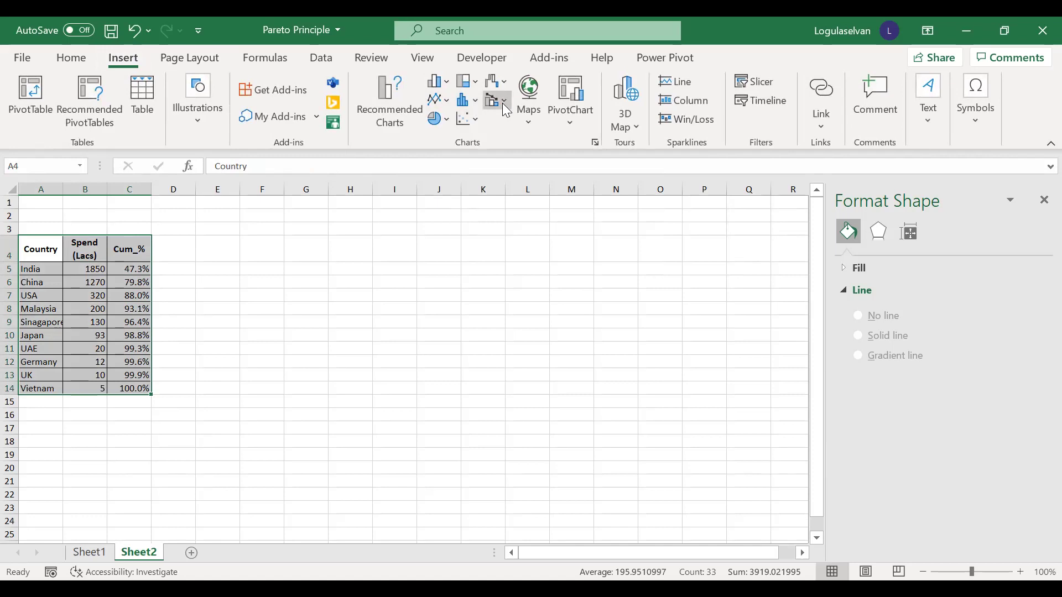
click(505, 108)
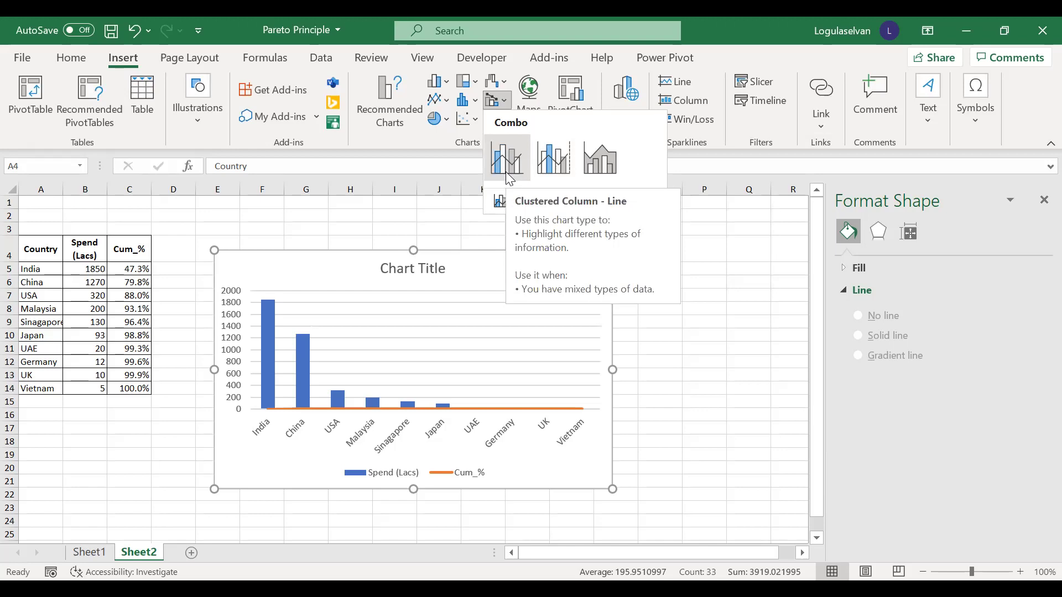
click(553, 174)
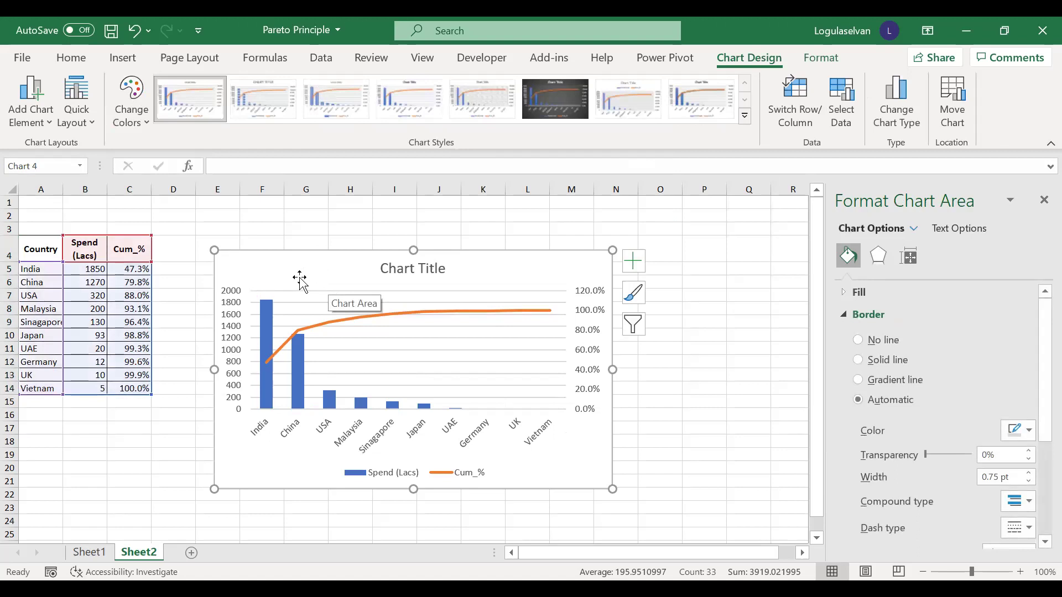
Check the spend total and set the spend axis bounds to 0–3910
click(97, 275)
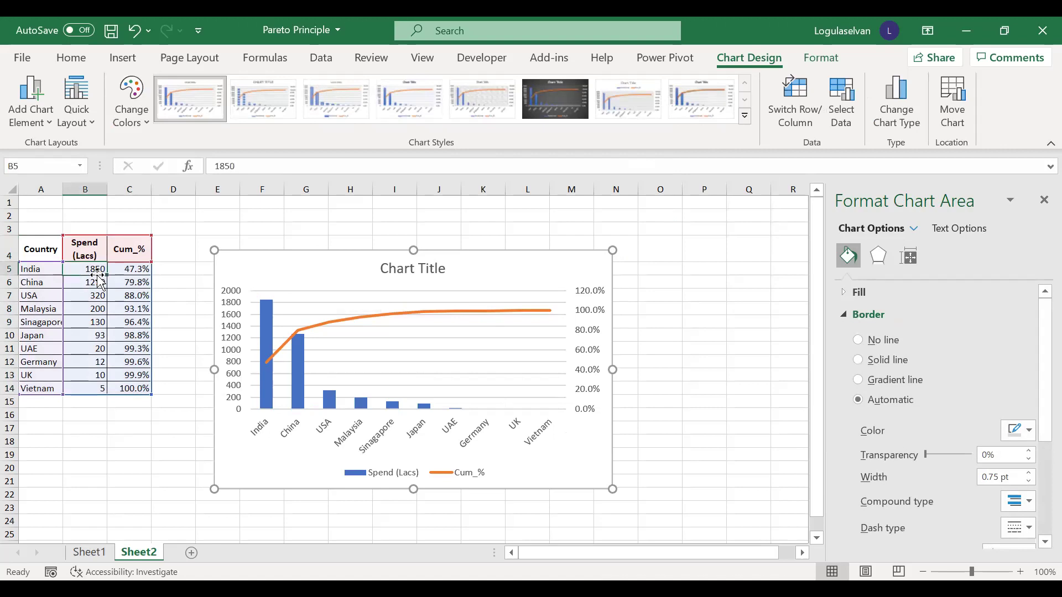
key(ctrl+shift+Down)
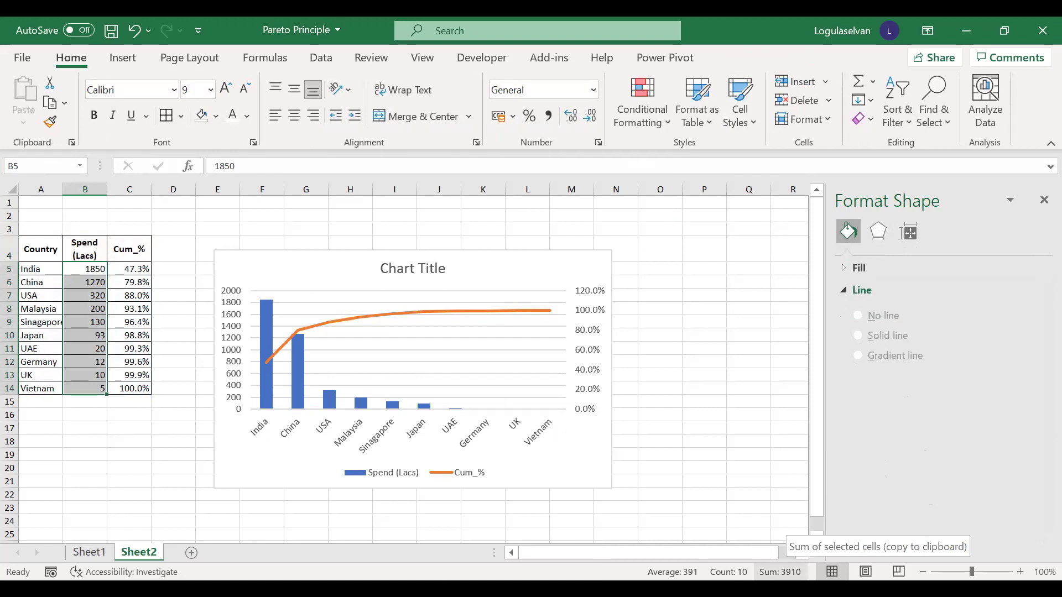
click(232, 340)
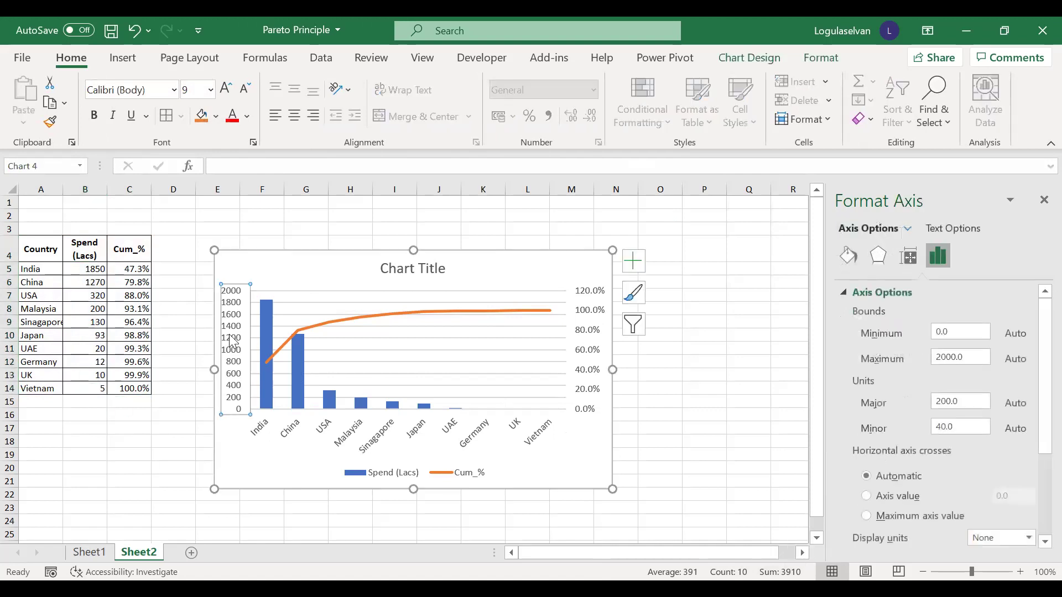
right_click(232, 340)
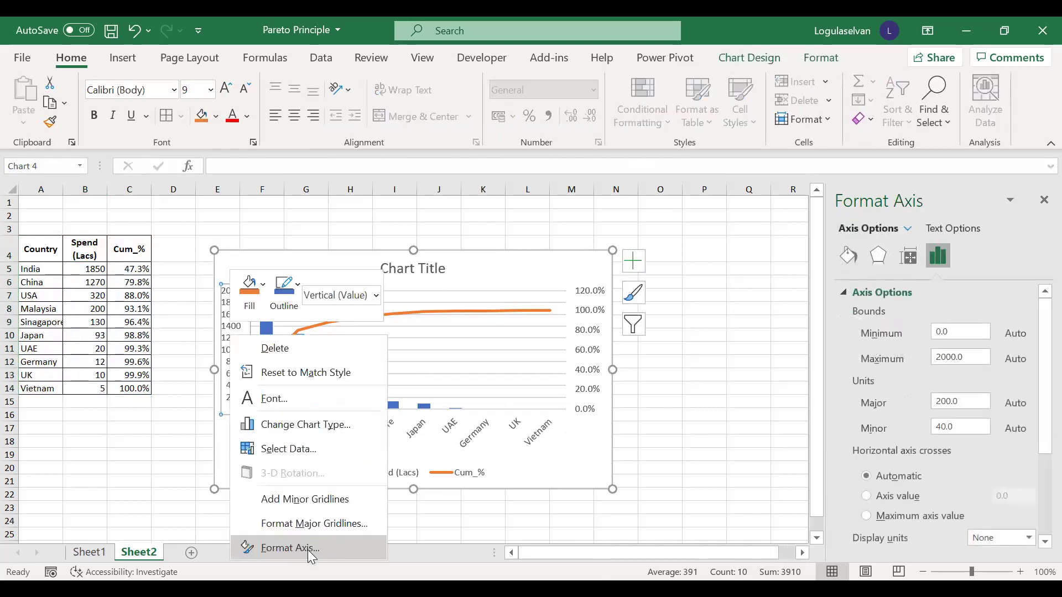
click(307, 550)
click(959, 331)
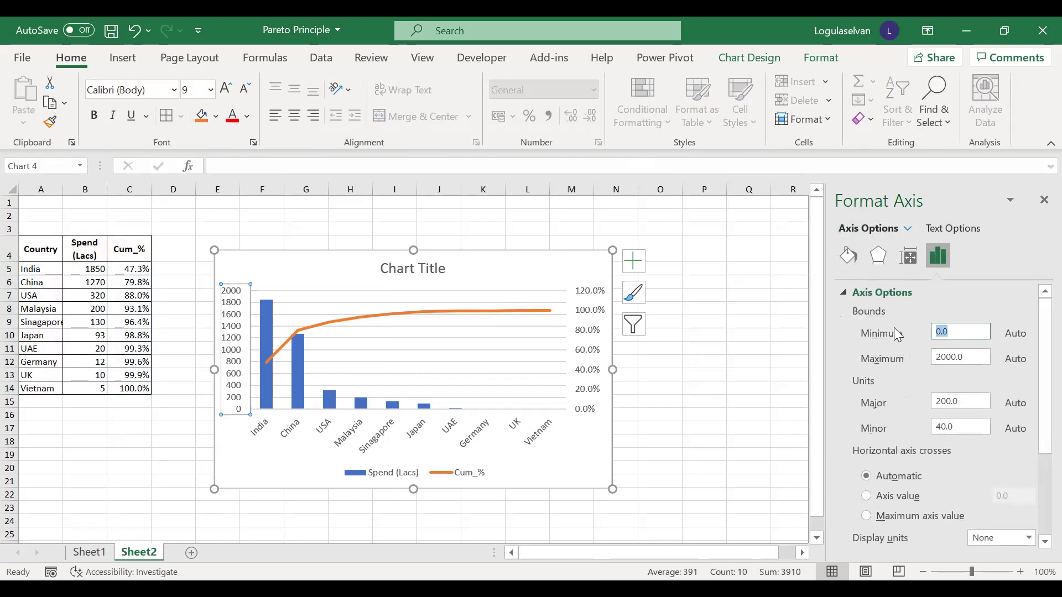
text(0)
click(969, 357)
text(3910)
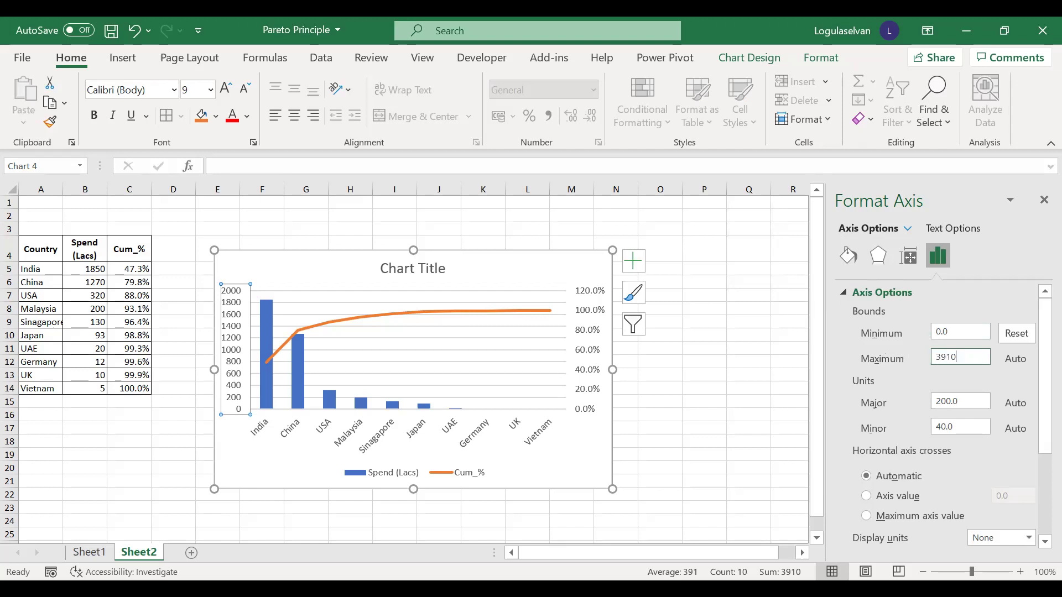
key(Return)
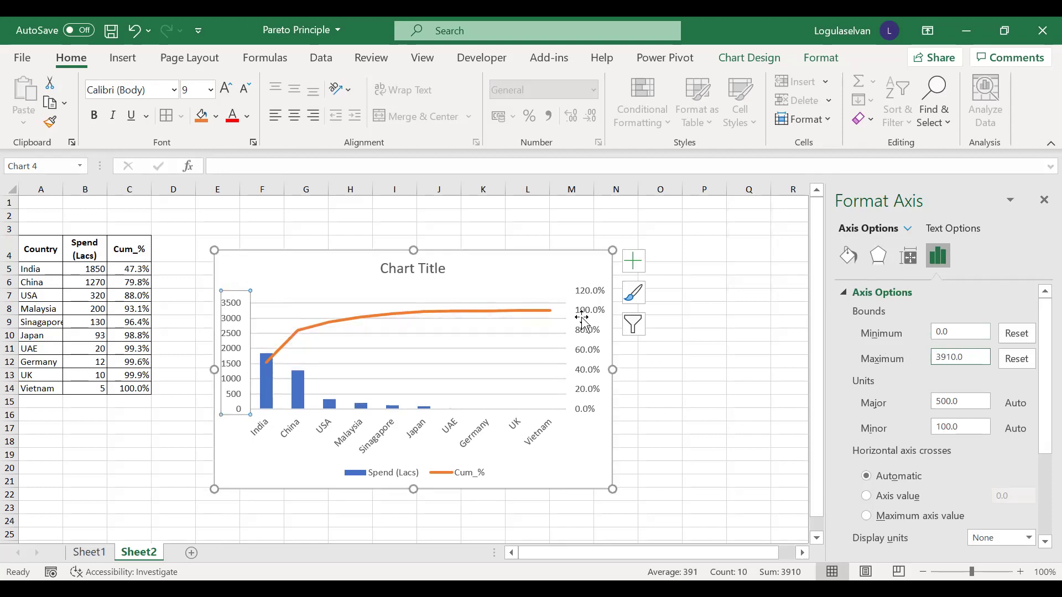
Set the Cum_% secondary axis minimum to 0 and maximum to 1 (100%)
click(585, 321)
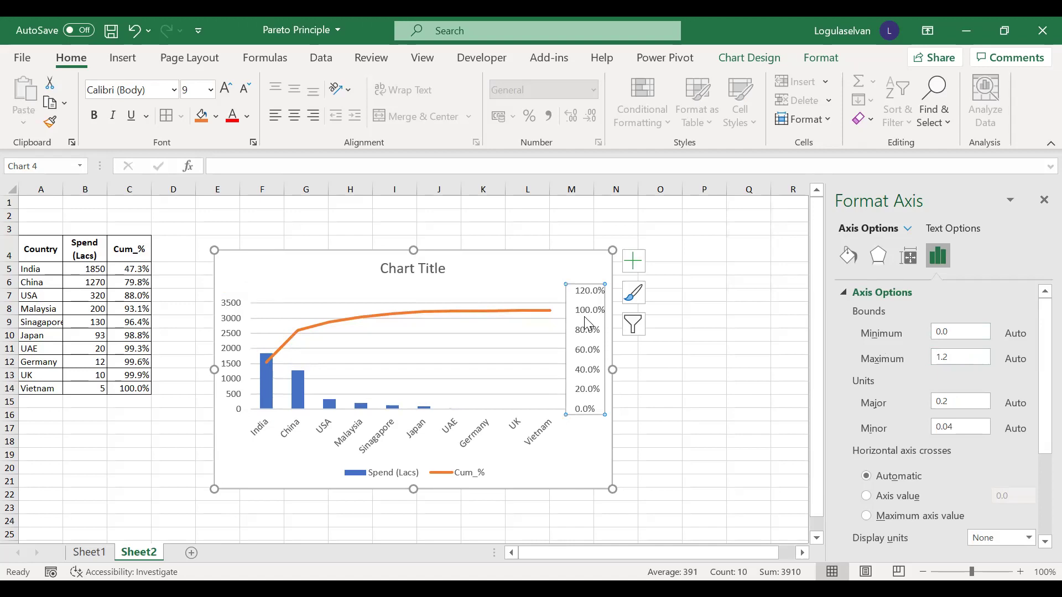
double_click(943, 332)
text(0)
double_click(960, 358)
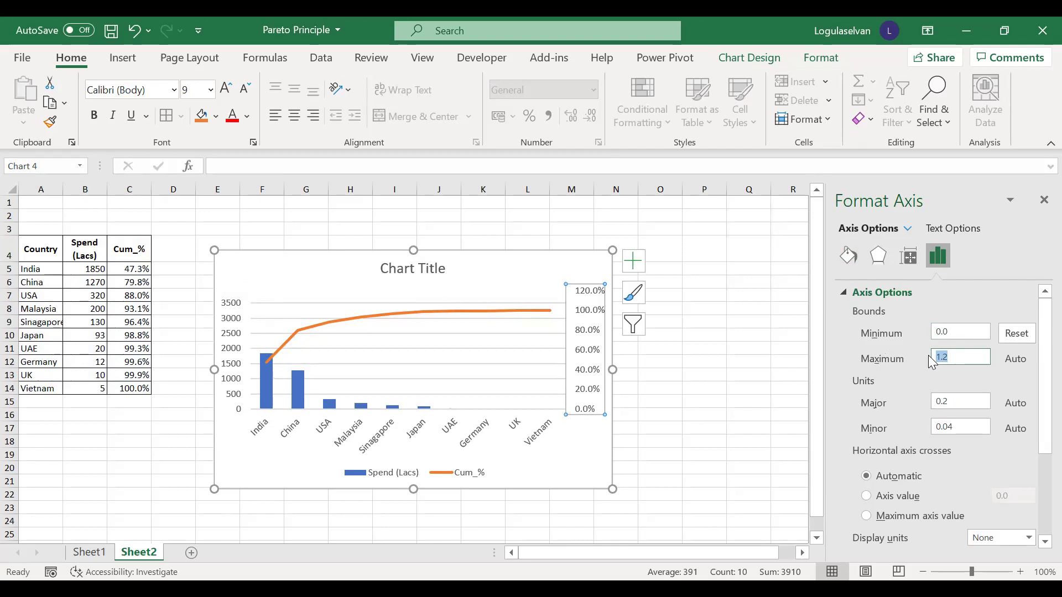
text(1)
key(Return)
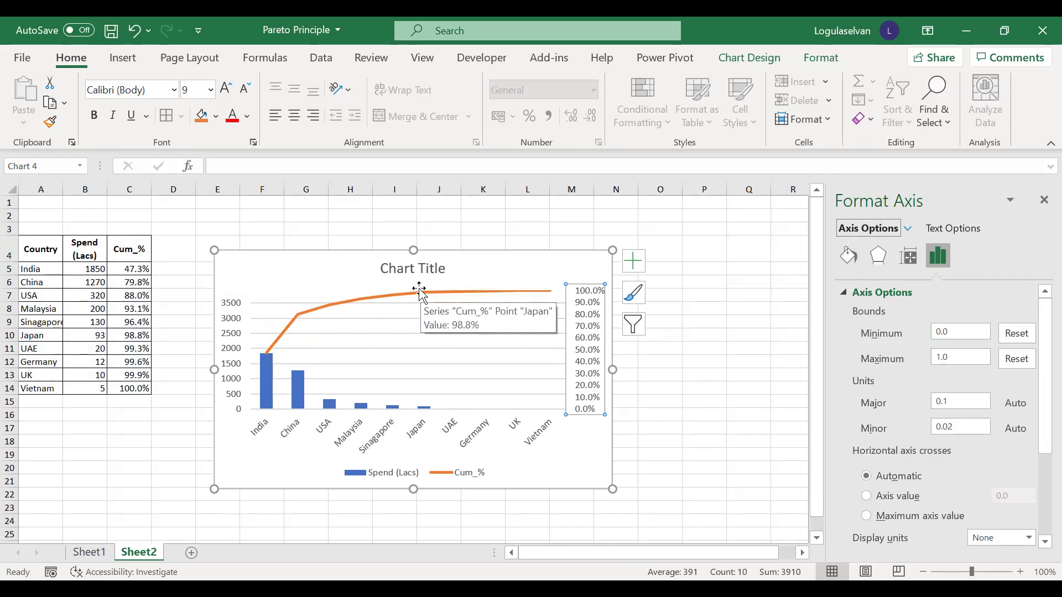
Set the spend columns' gap width to 0% and give the Cum_% line automatic markers
click(299, 380)
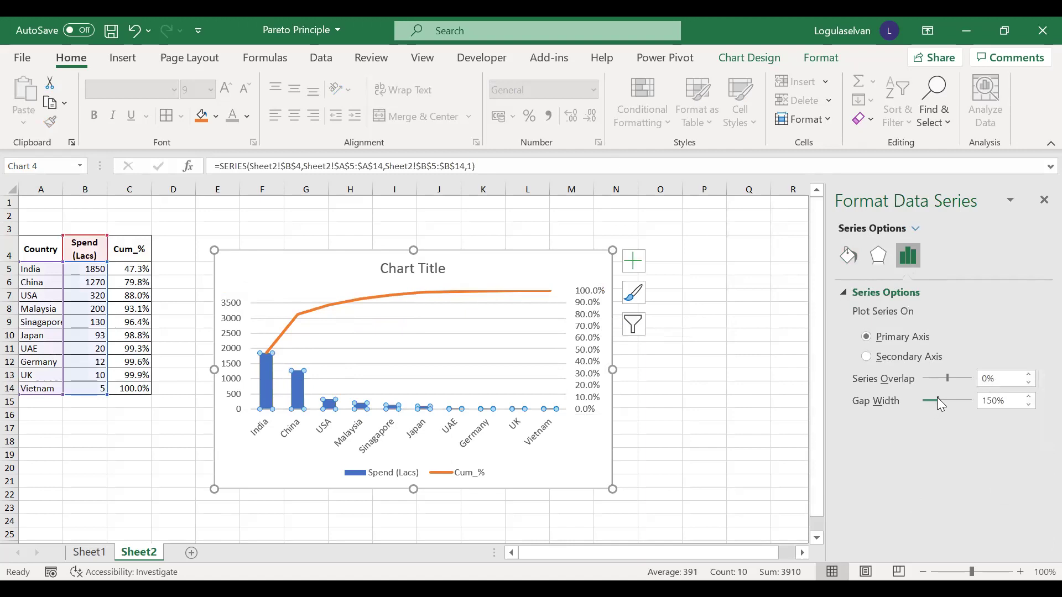
drag(938, 398, 909, 400)
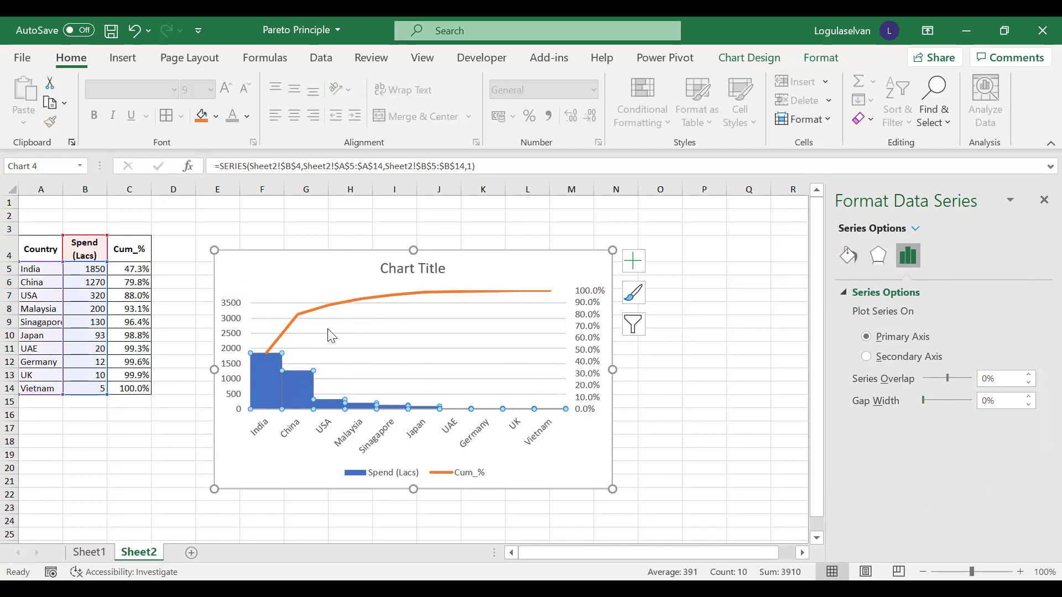
click(325, 306)
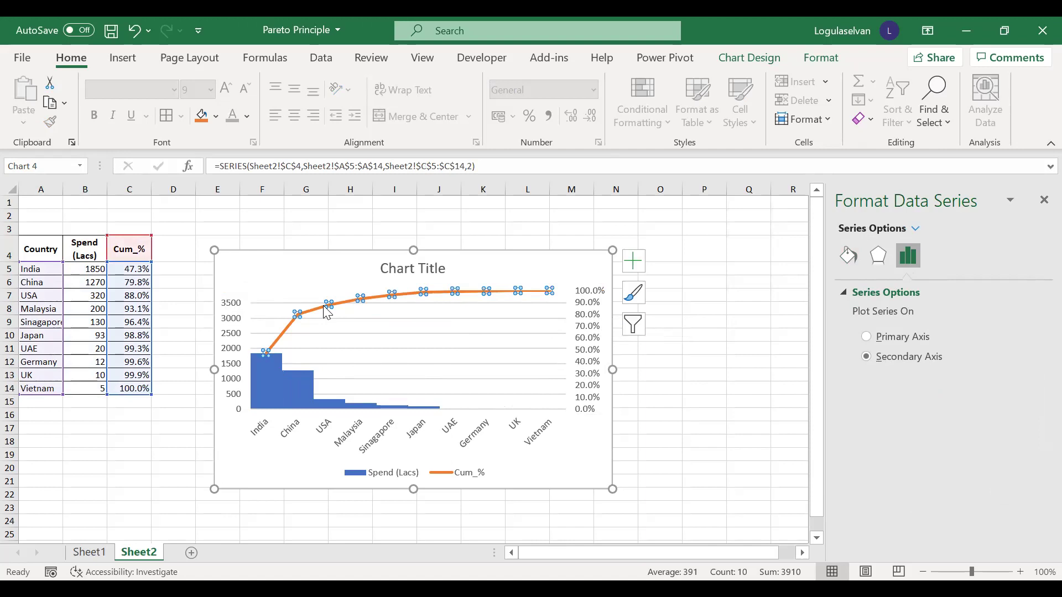
click(849, 256)
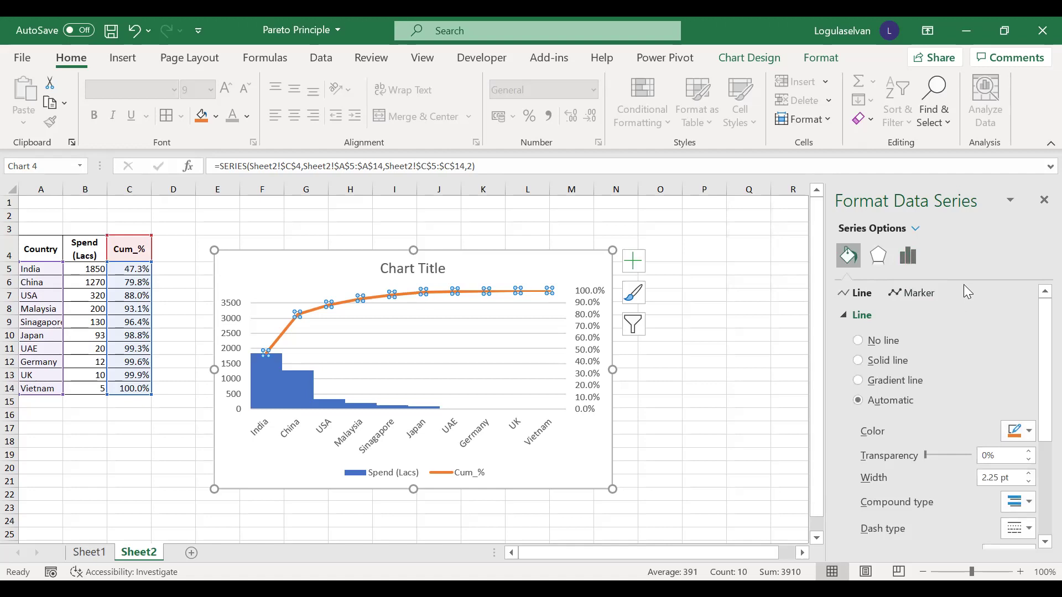
click(915, 298)
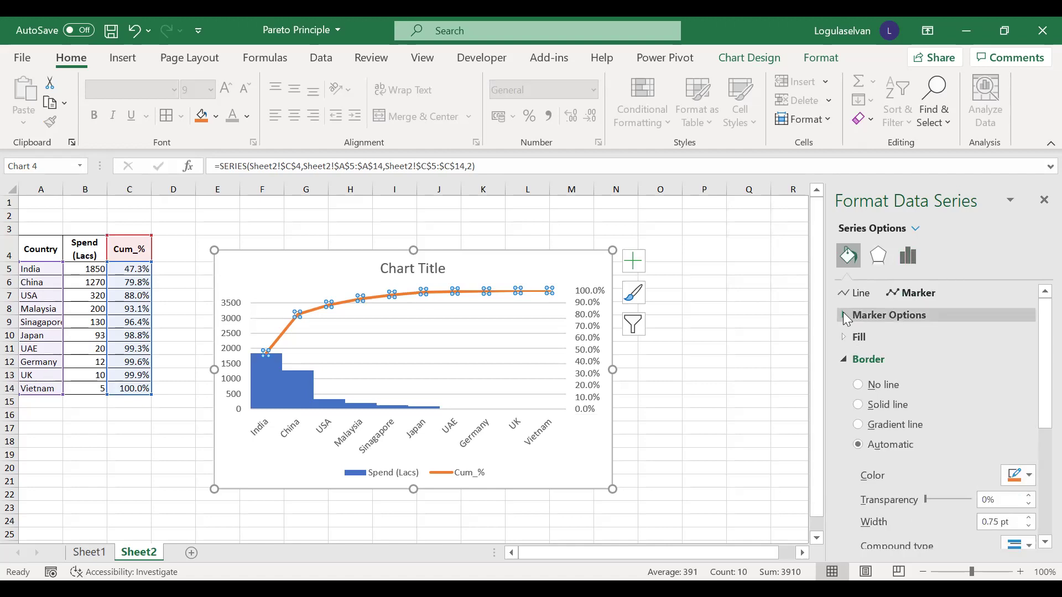
click(842, 314)
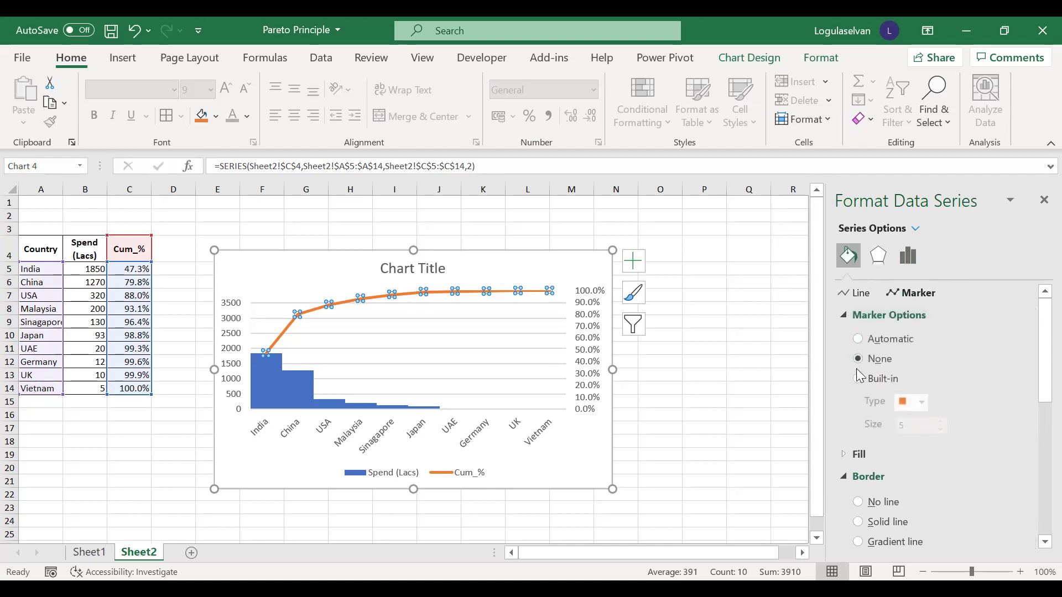
click(857, 334)
Select individual points on the Cum_% line, such as USA and Malaysia
click(357, 300)
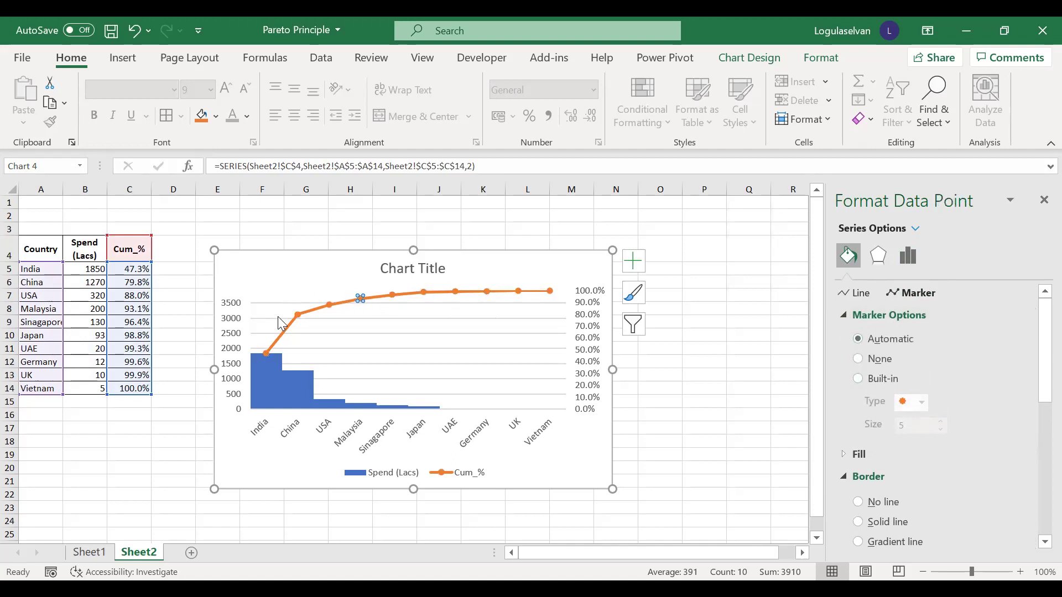
click(319, 316)
click(351, 305)
right_click(351, 305)
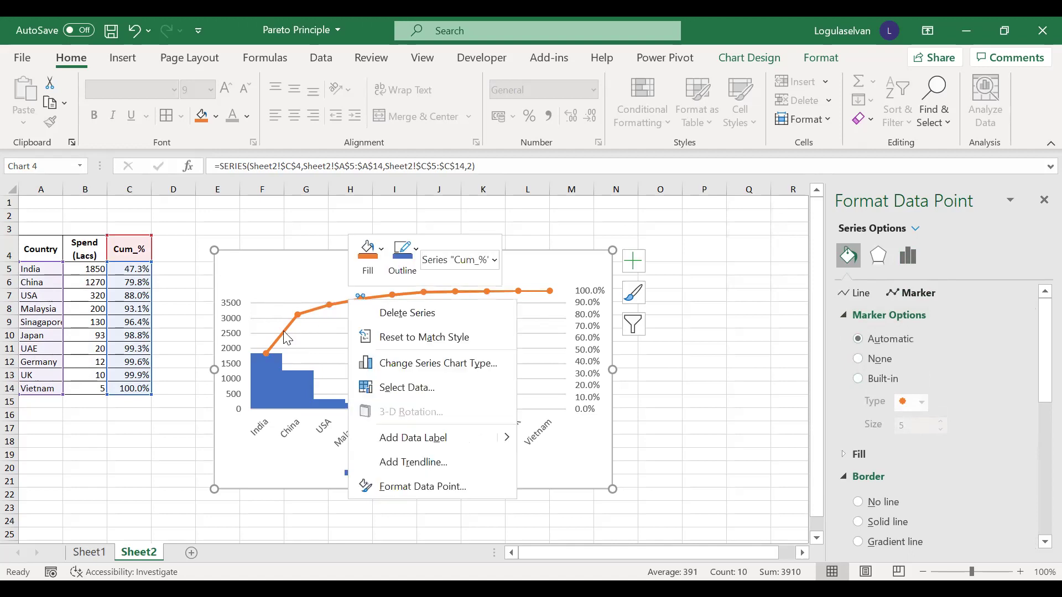
Add data labels to both the spend columns and the Cum_% line
click(273, 393)
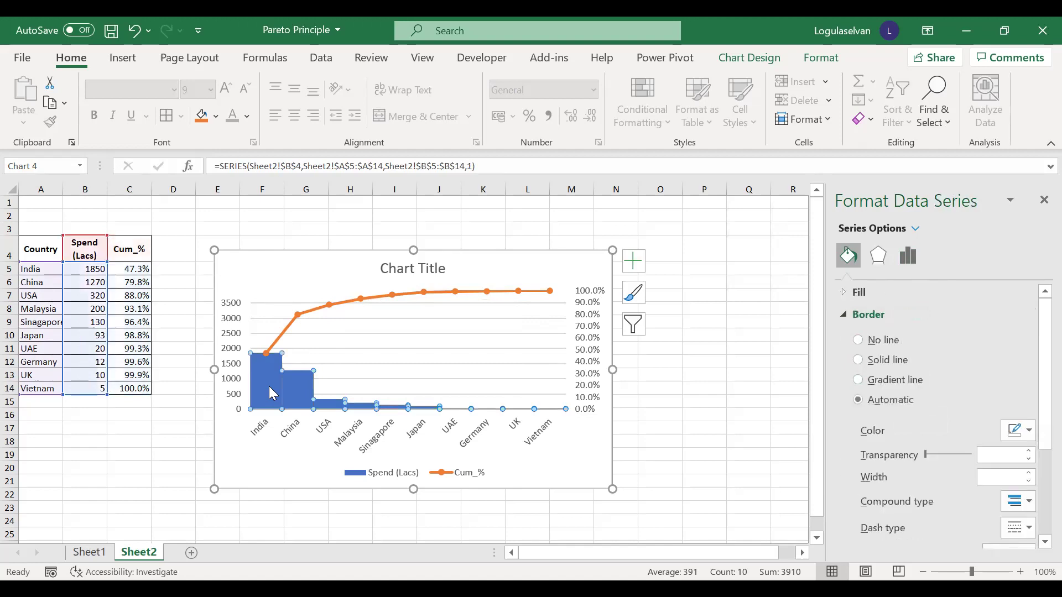
right_click(273, 392)
click(329, 327)
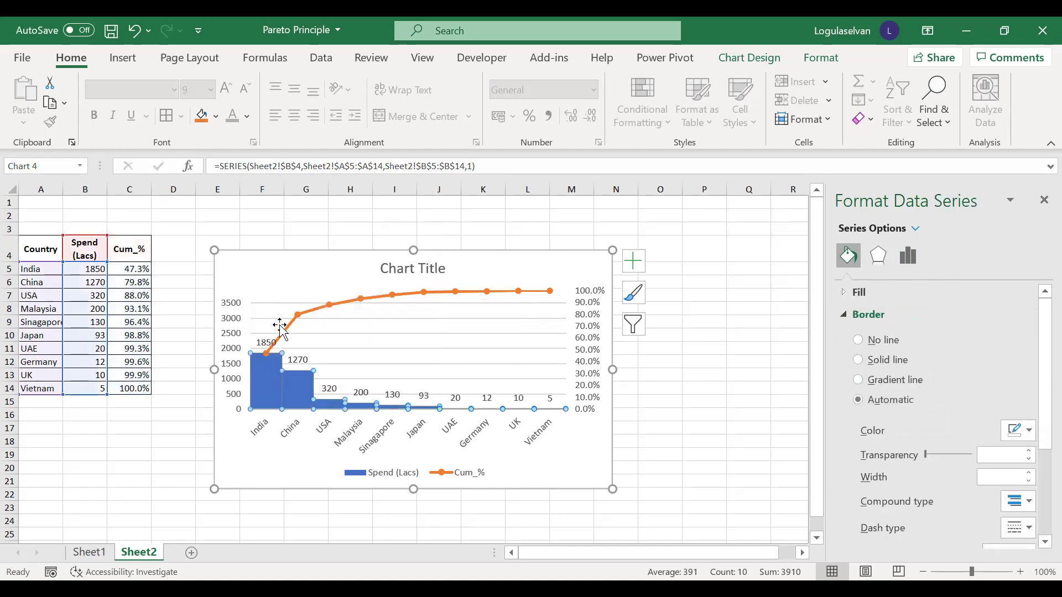
click(286, 332)
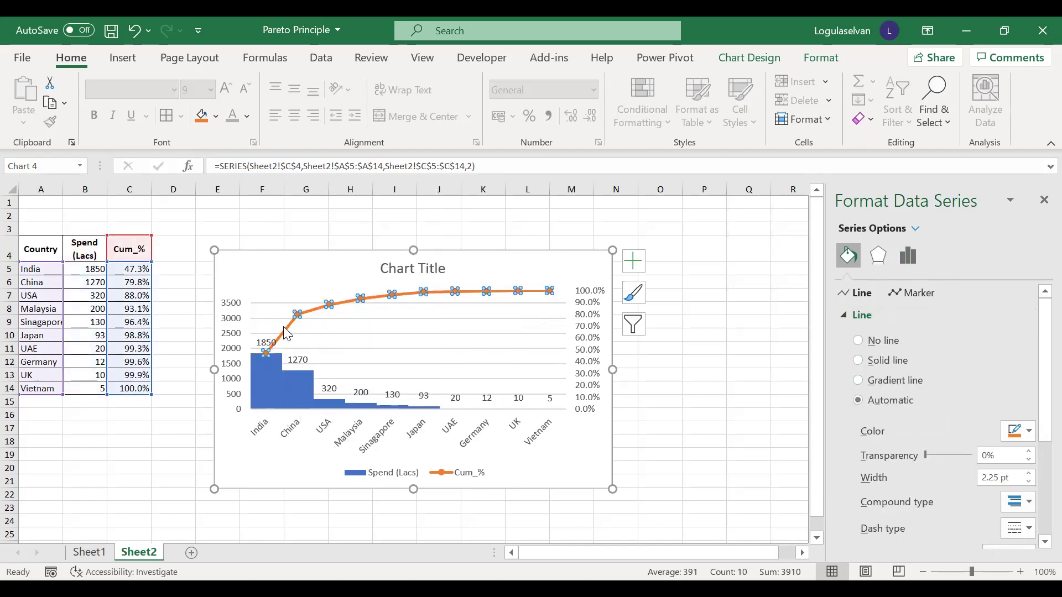
right_click(286, 332)
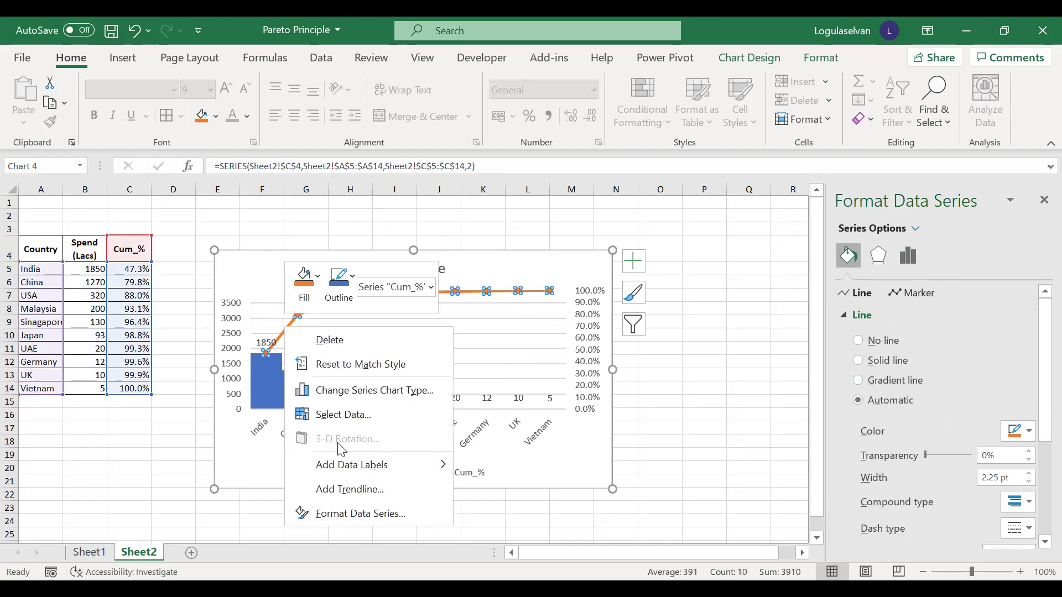
click(345, 476)
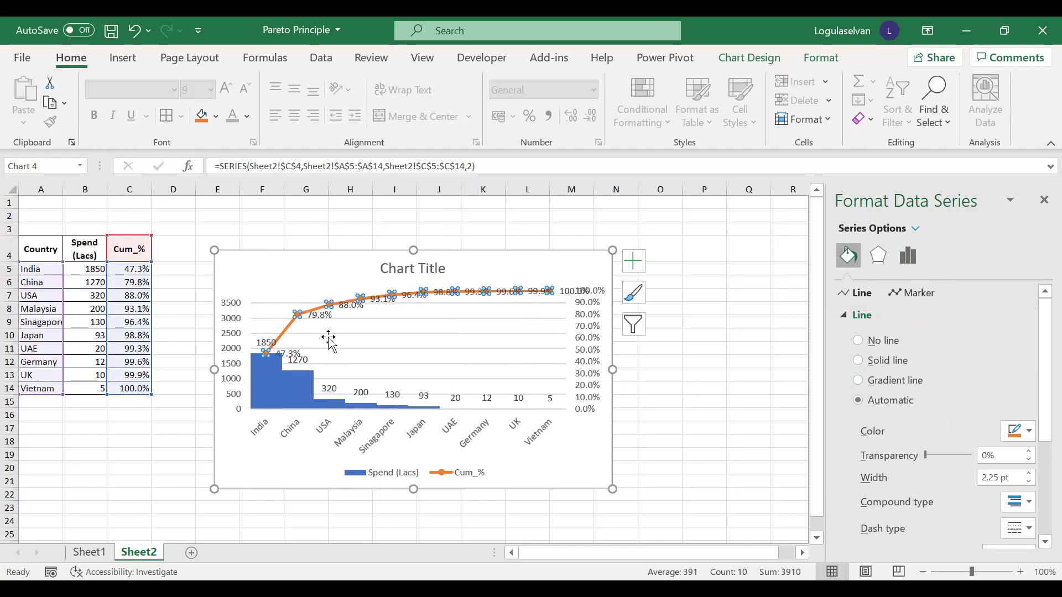
Position the spend column labels at Inside End
click(299, 364)
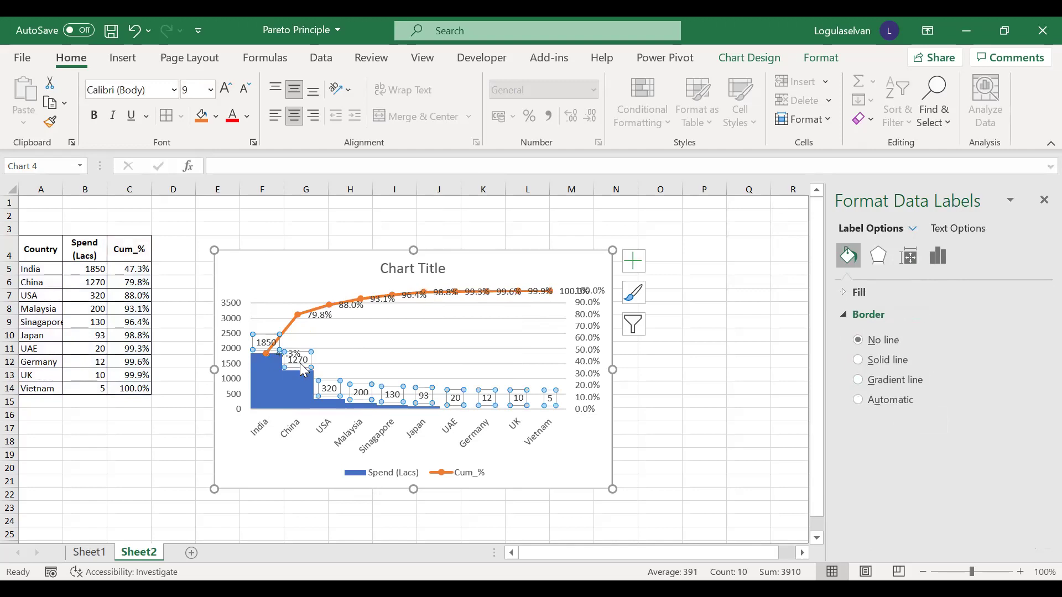
right_click(303, 371)
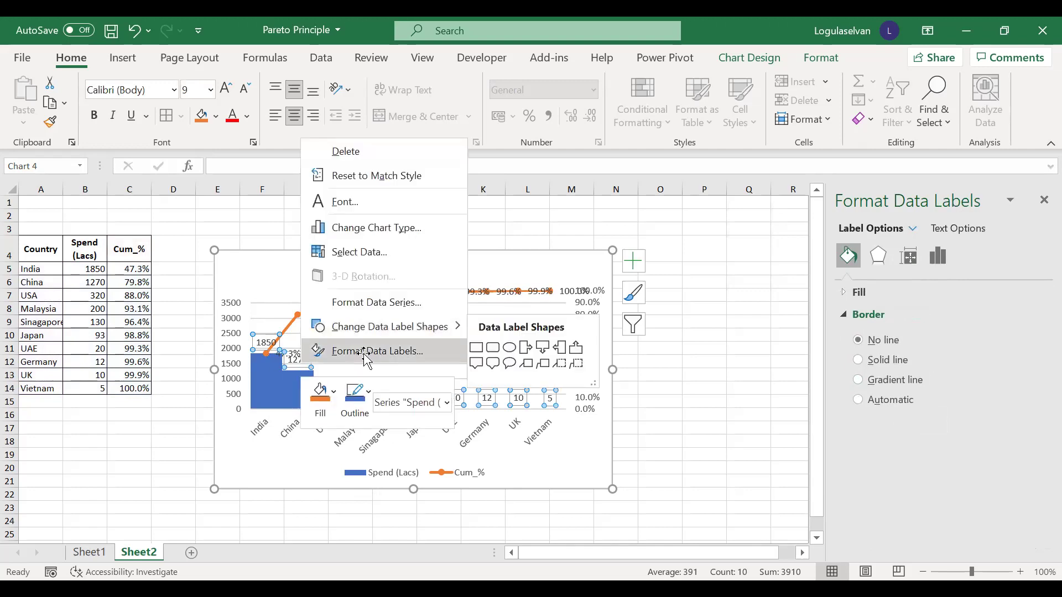
click(364, 353)
click(1038, 529)
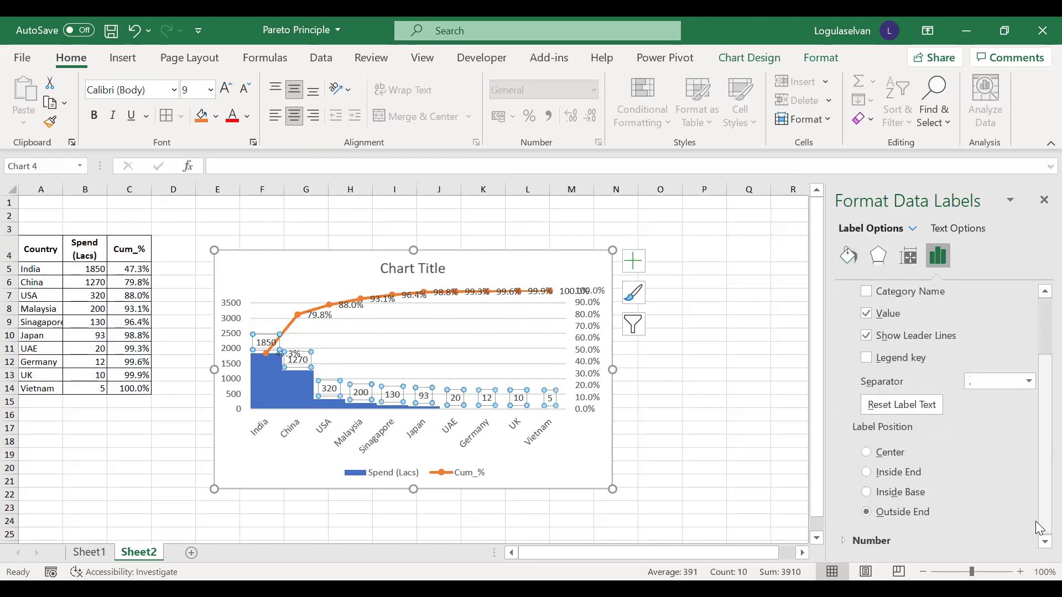
click(892, 472)
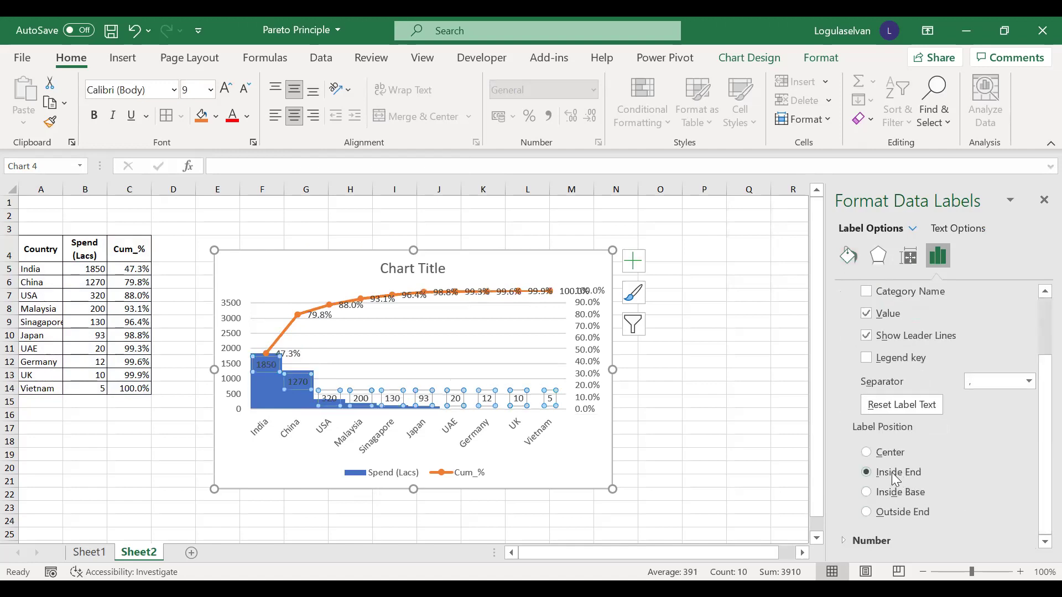
Position the Cum_% percentage labels Above the line points
click(325, 315)
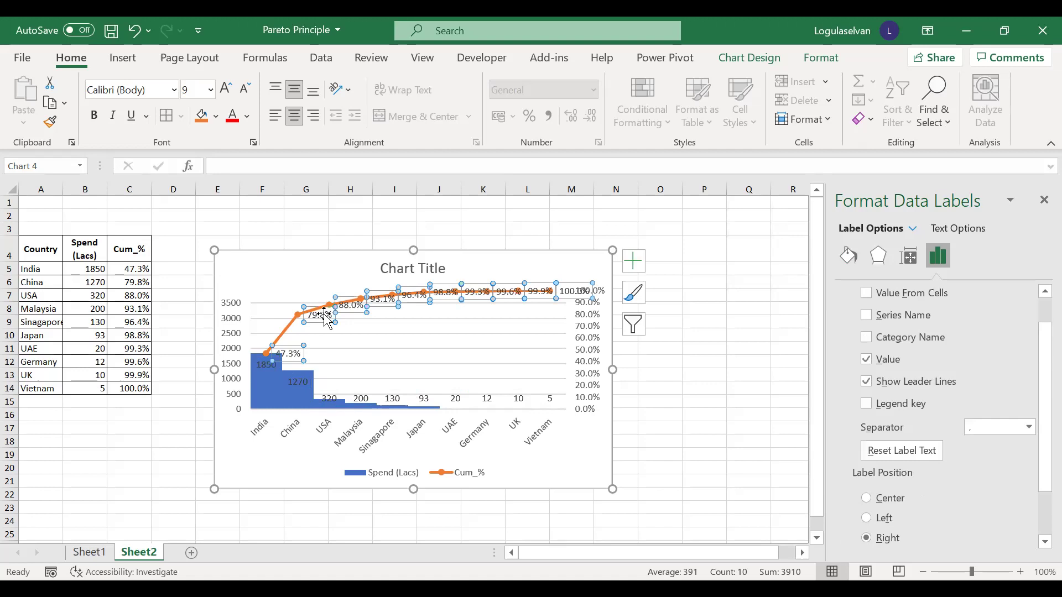
right_click(326, 315)
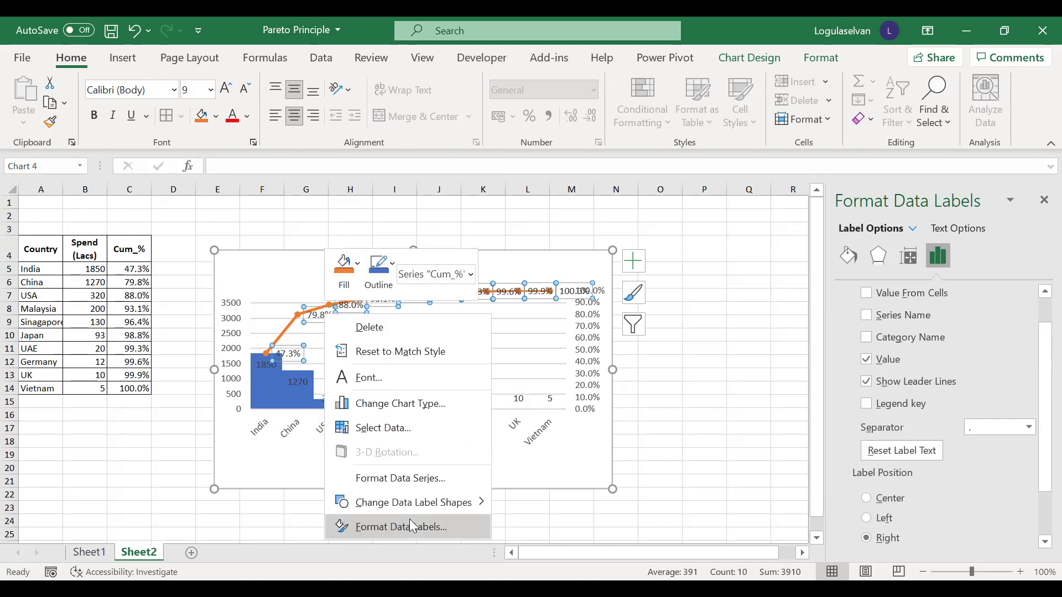
click(413, 525)
scroll(874, 534, down, 3)
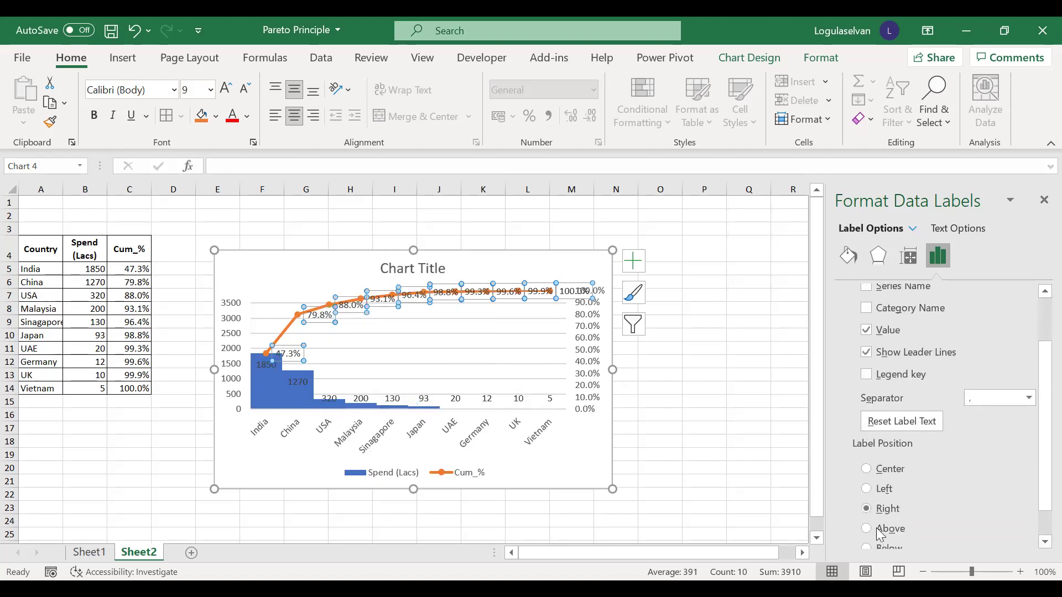
click(866, 529)
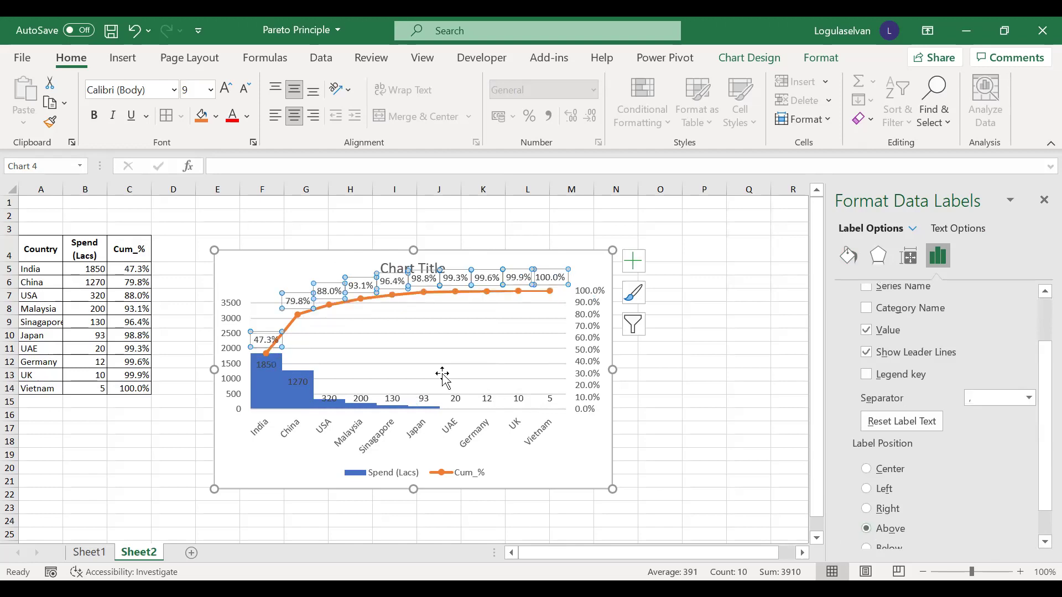
click(254, 268)
Replace 'Chart Title' with 'Countrywise Spend - Pareto' and delete the legend
click(417, 271)
drag(382, 268, 439, 267)
text(Count)
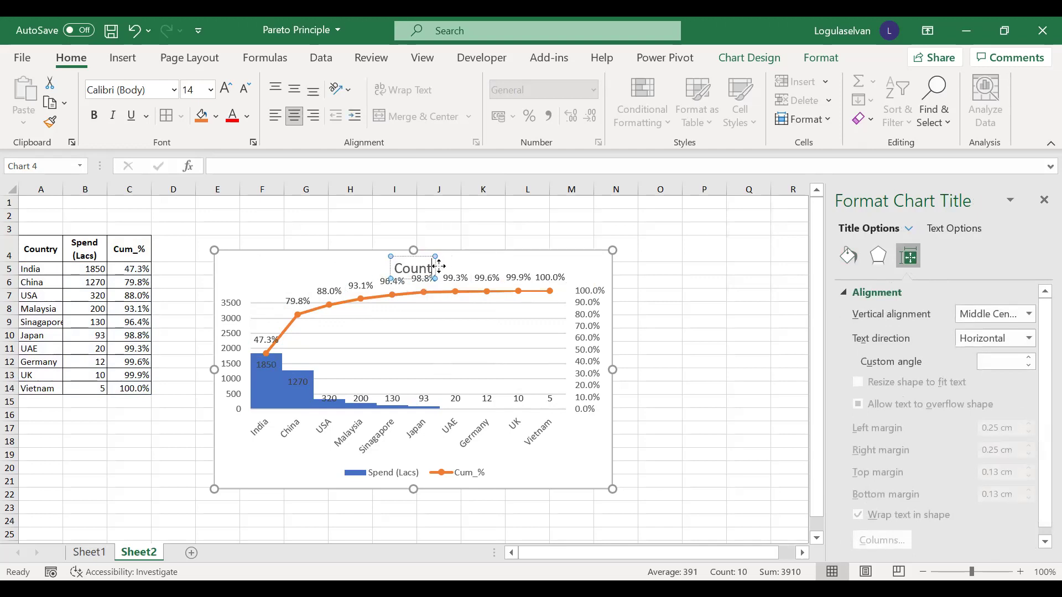
text(rywise Spend - Pareto)
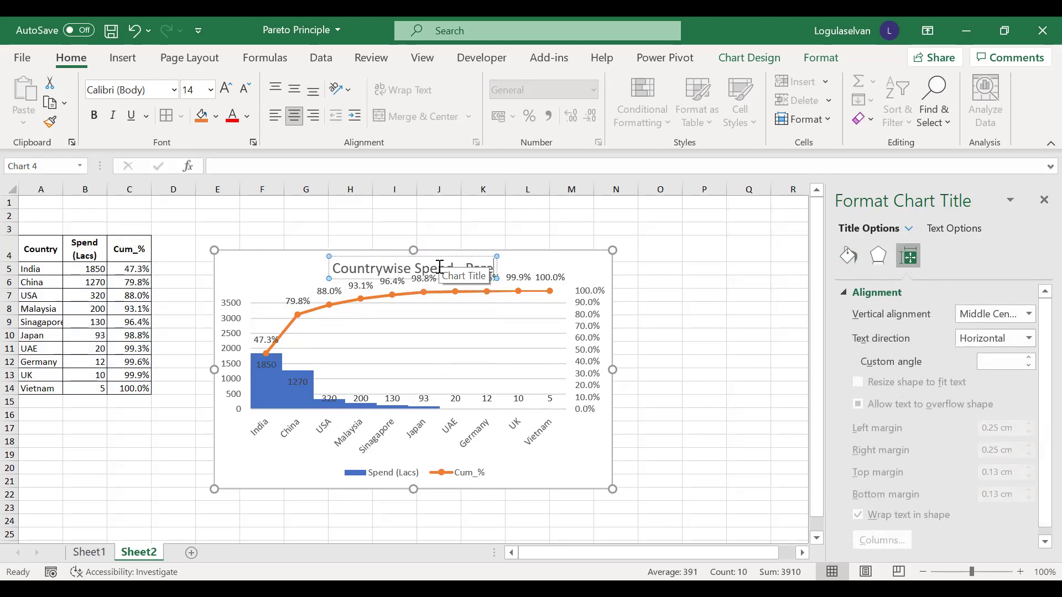
click(278, 267)
click(417, 474)
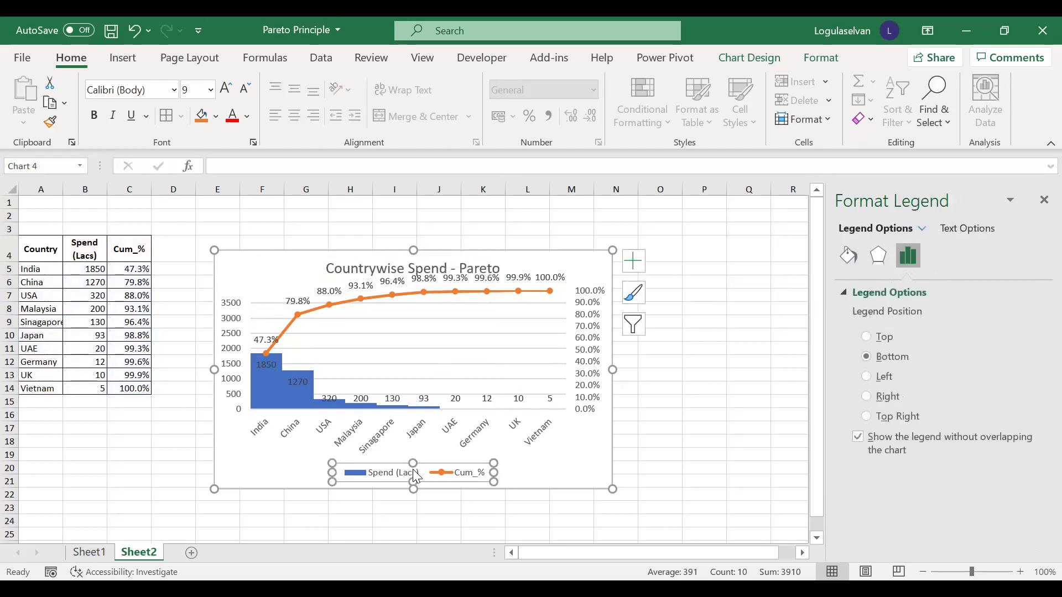
key(Delete)
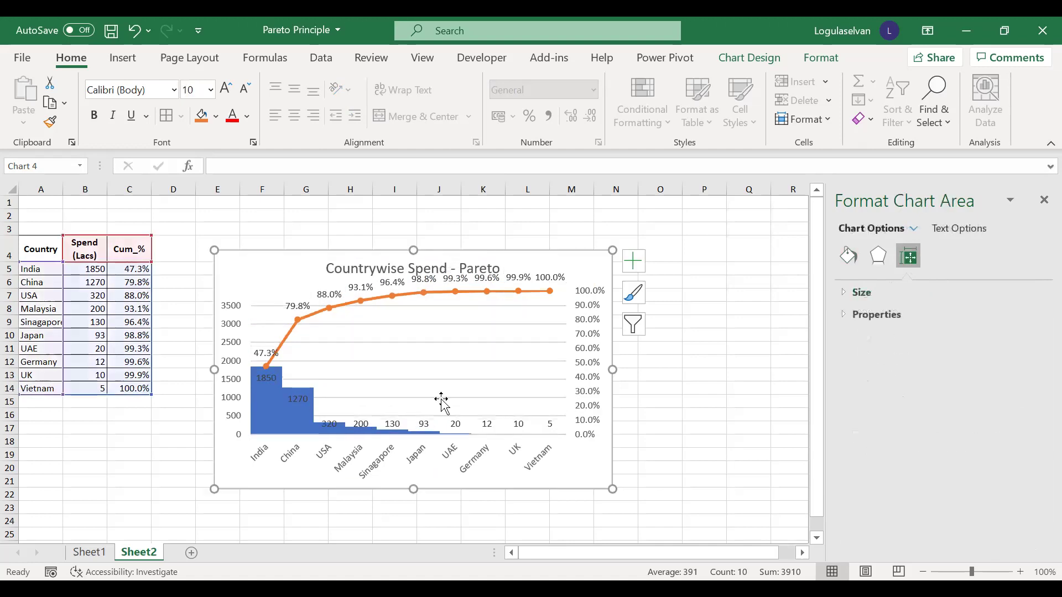
Shrink the plot area, enlarge the chart down and right, and apply the dark chart style
click(550, 302)
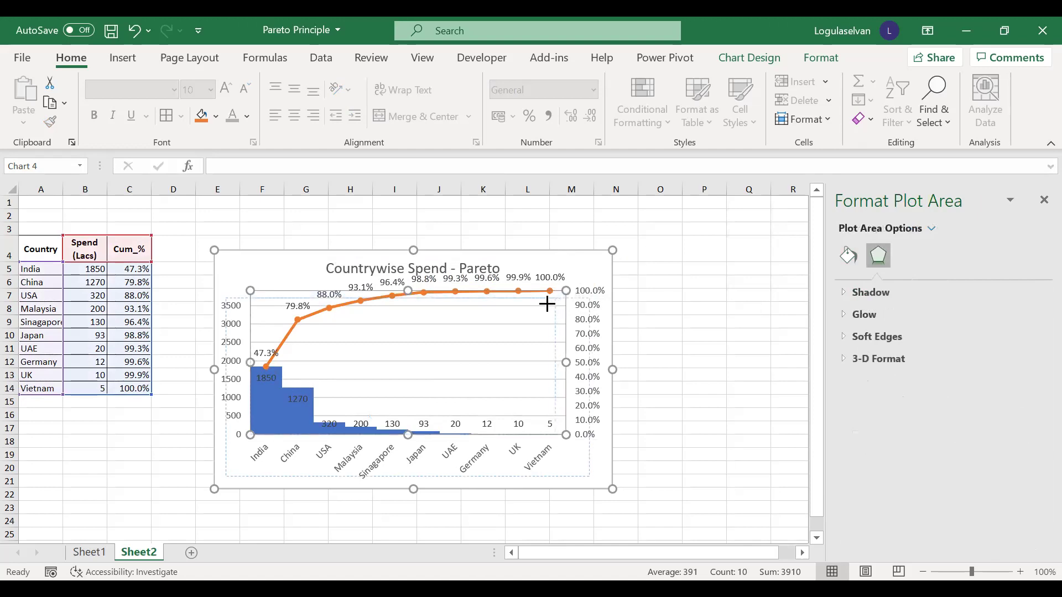
drag(546, 305, 525, 320)
click(508, 291)
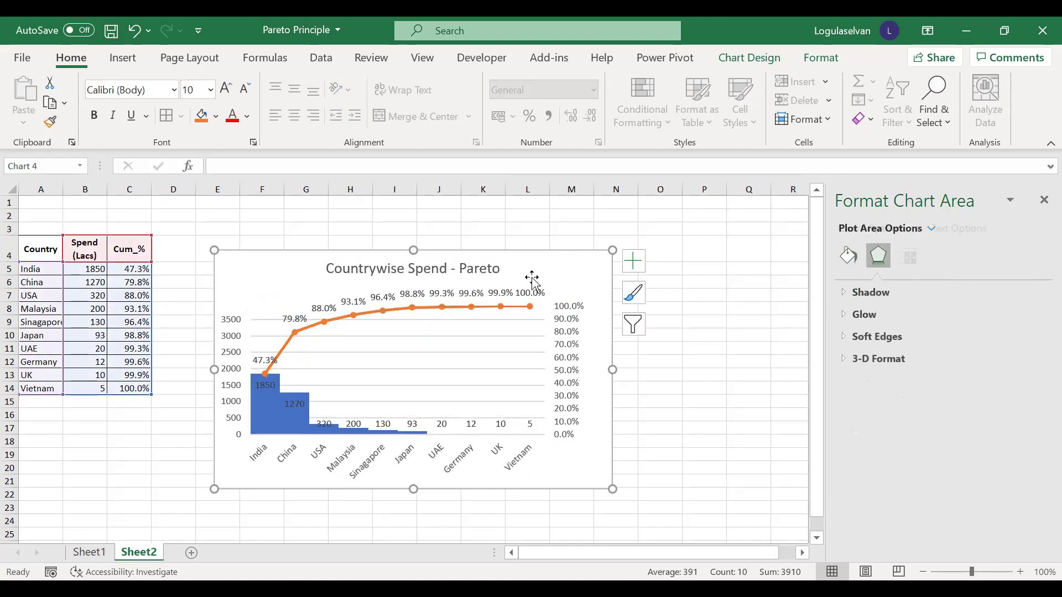
click(439, 276)
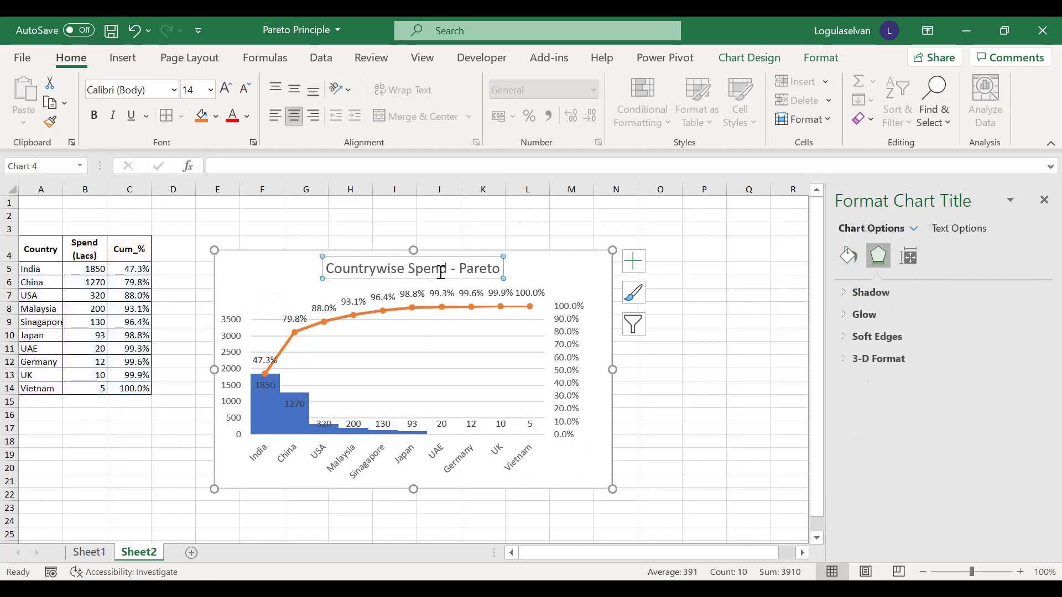
click(434, 300)
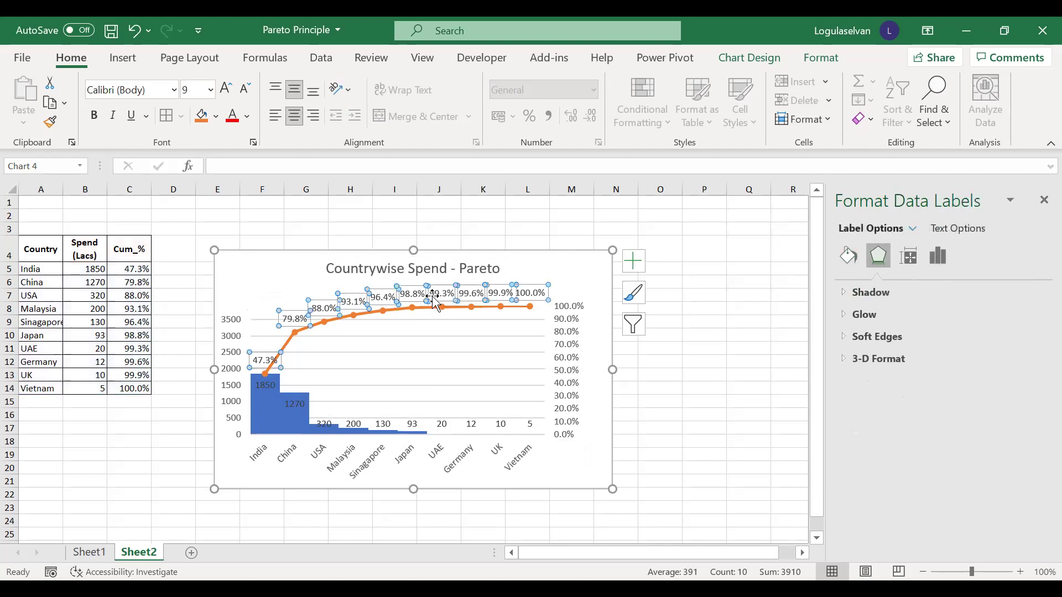
click(600, 475)
drag(612, 489, 641, 504)
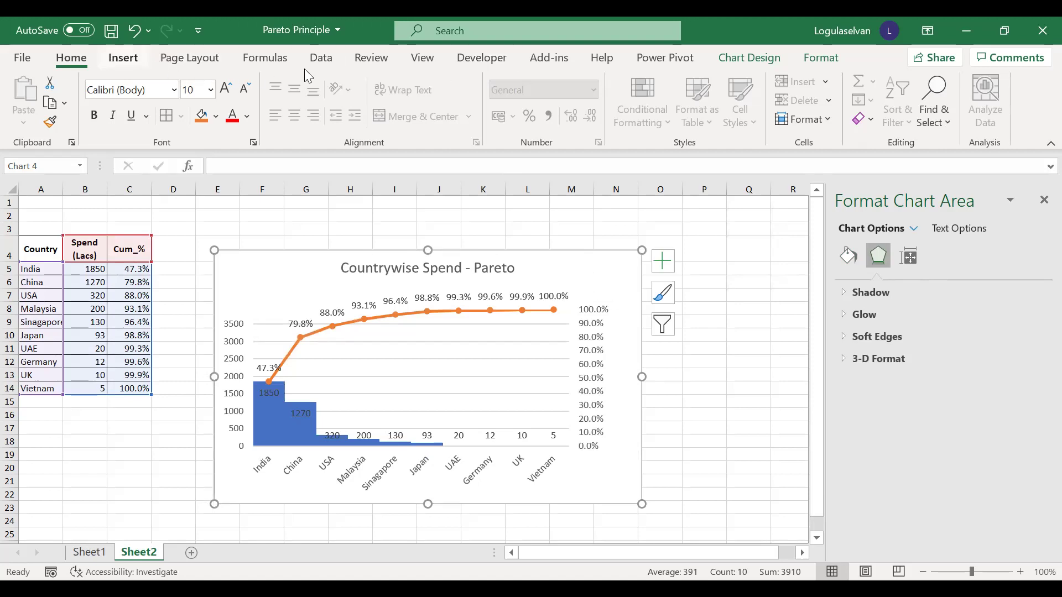
click(761, 61)
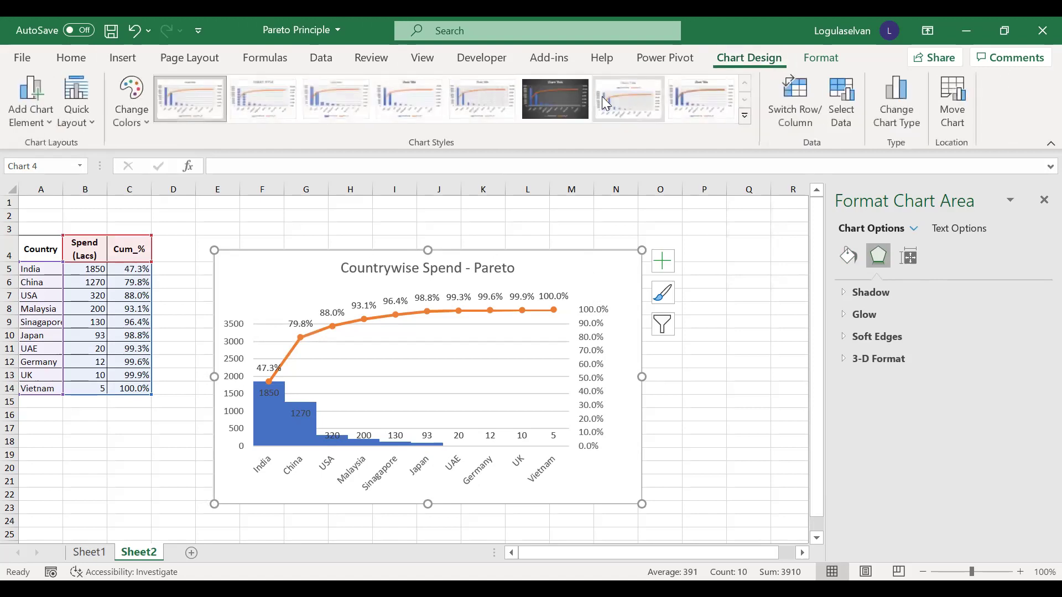
click(554, 88)
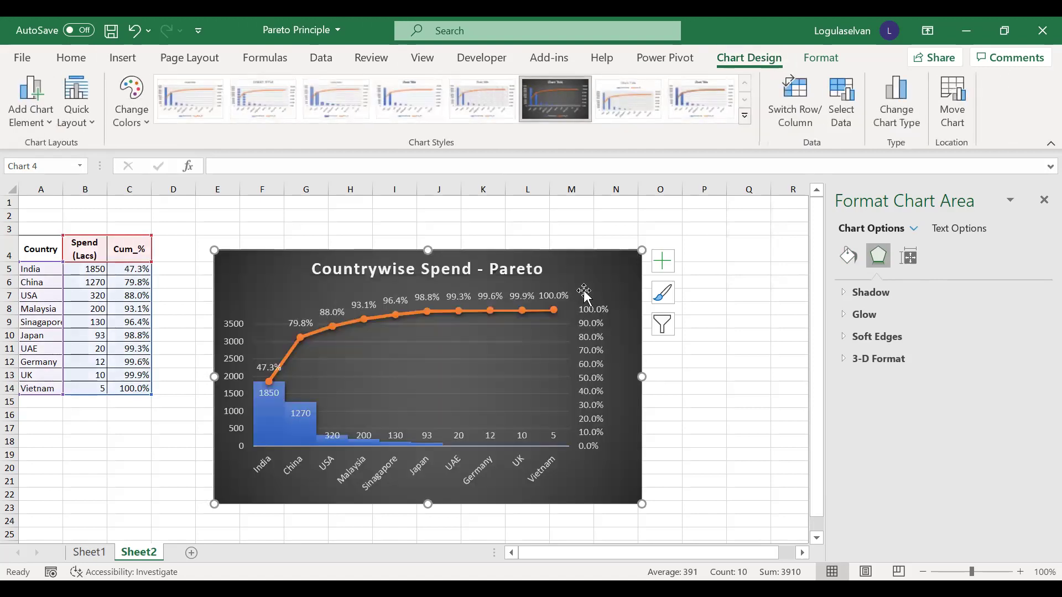